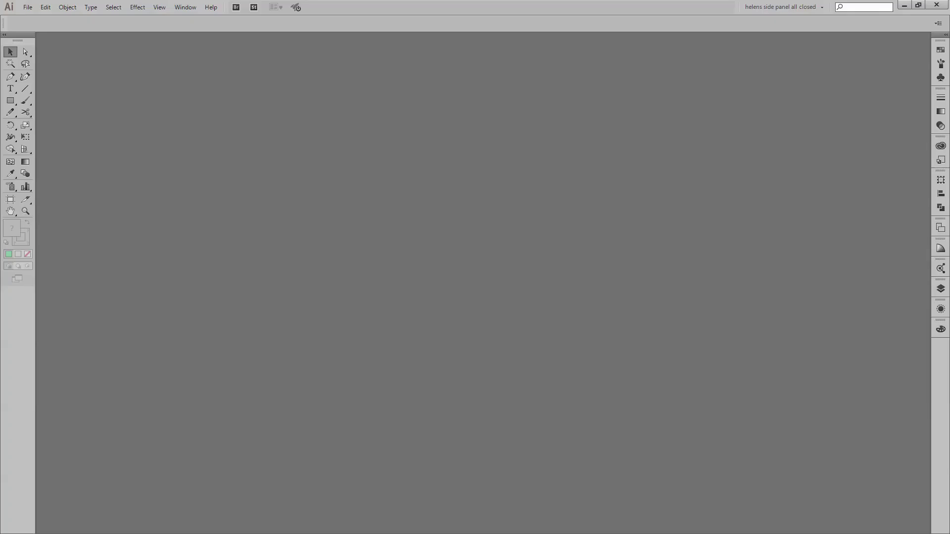
# Create a new 1200 × 1200 px RGB document.
pyautogui.click(27, 7)
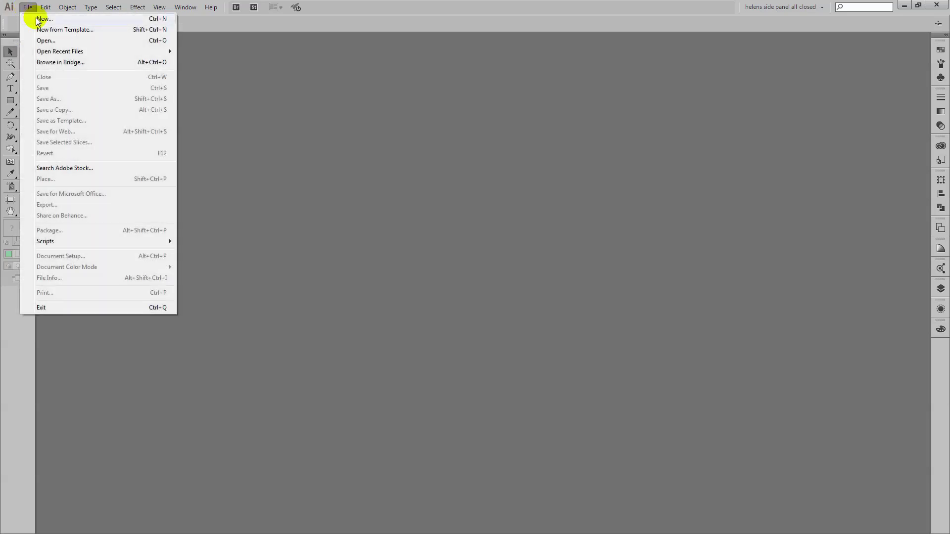
pyautogui.click(40, 22)
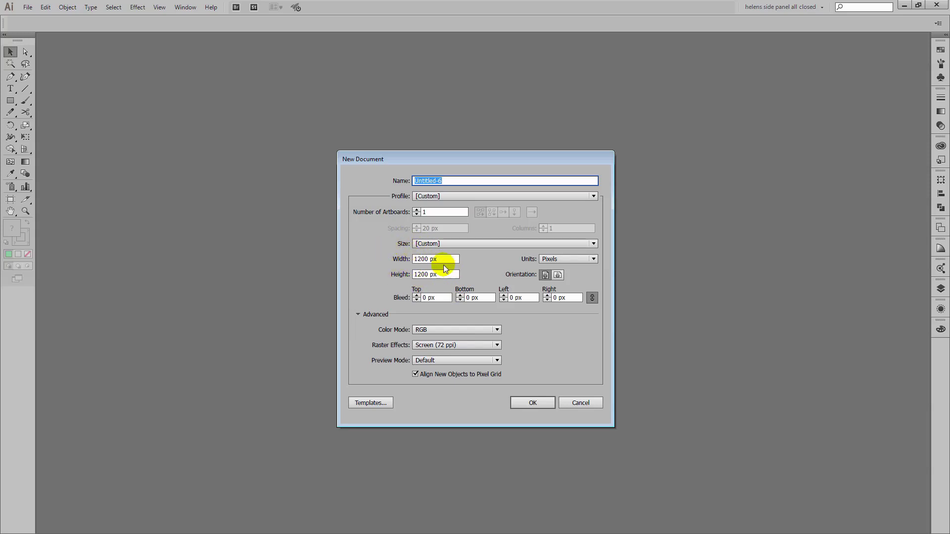
pyautogui.click(530, 403)
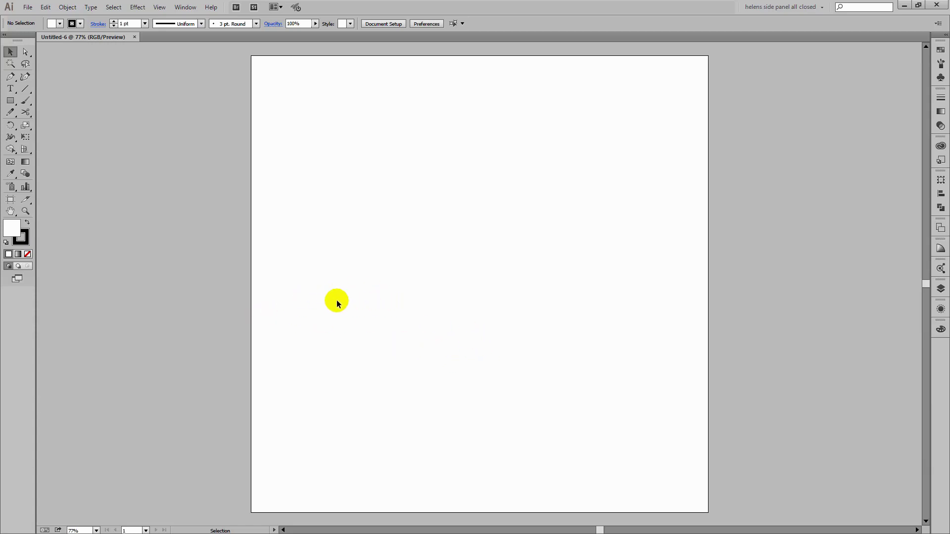
# Draw a 500 × 500 px square with no stroke.
pyautogui.click(11, 101)
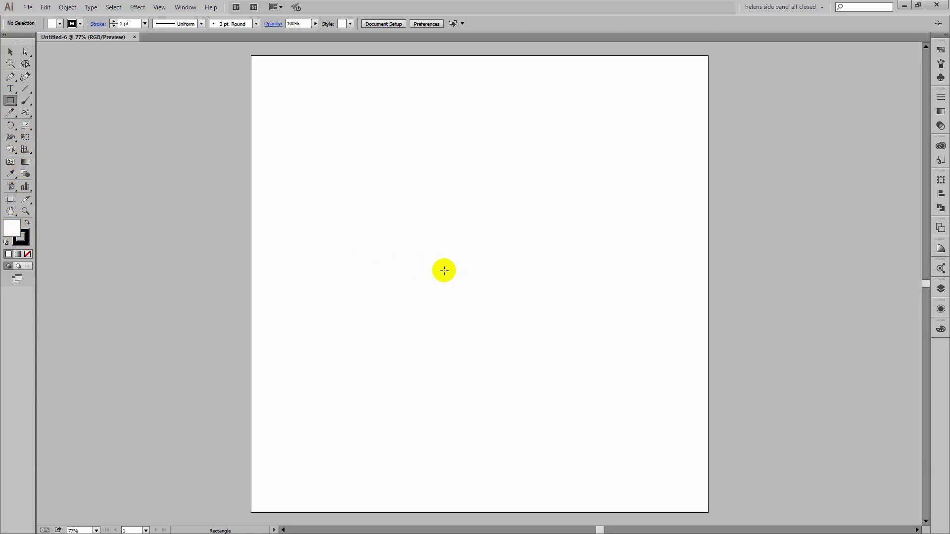
pyautogui.click(456, 254)
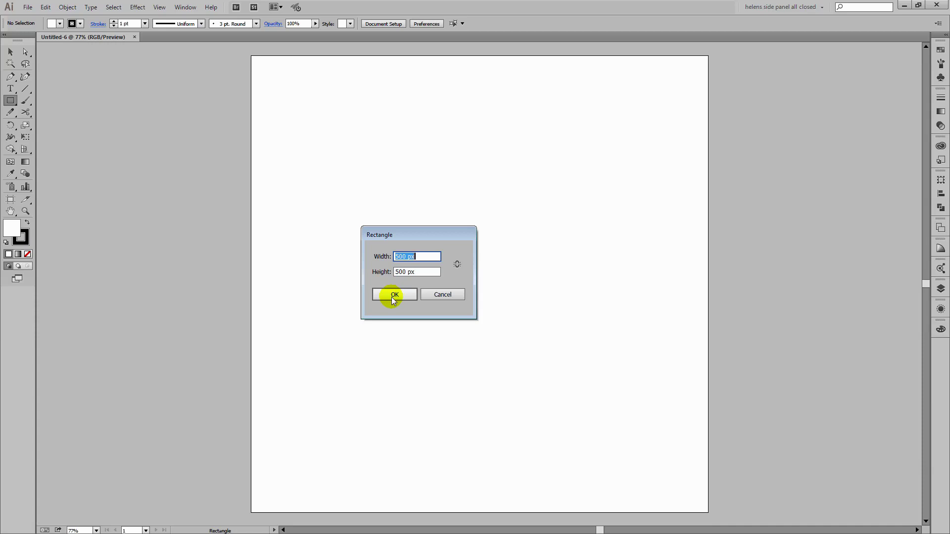
pyautogui.click(394, 295)
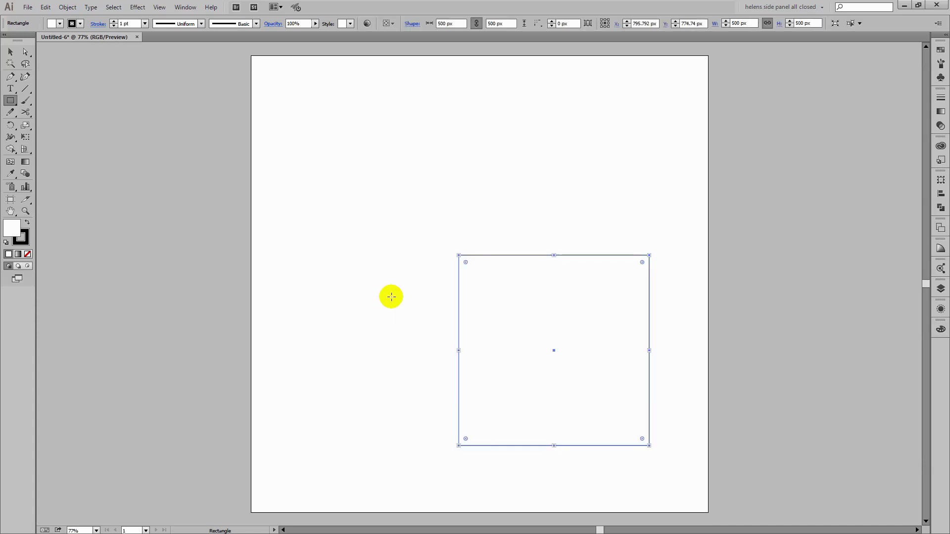
pyautogui.click(20, 238)
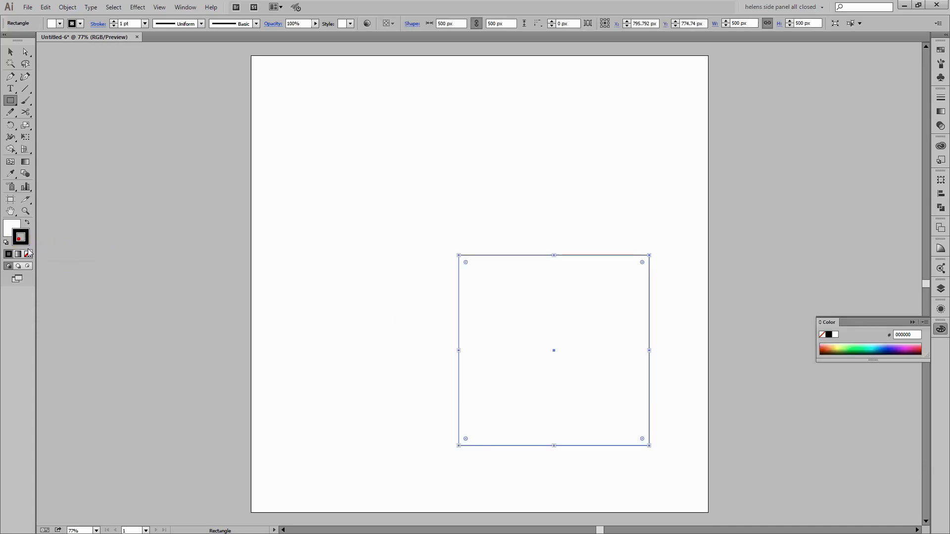
pyautogui.click(28, 255)
# Fill the square with a green swatch and move it toward the lower right.
pyautogui.click(13, 232)
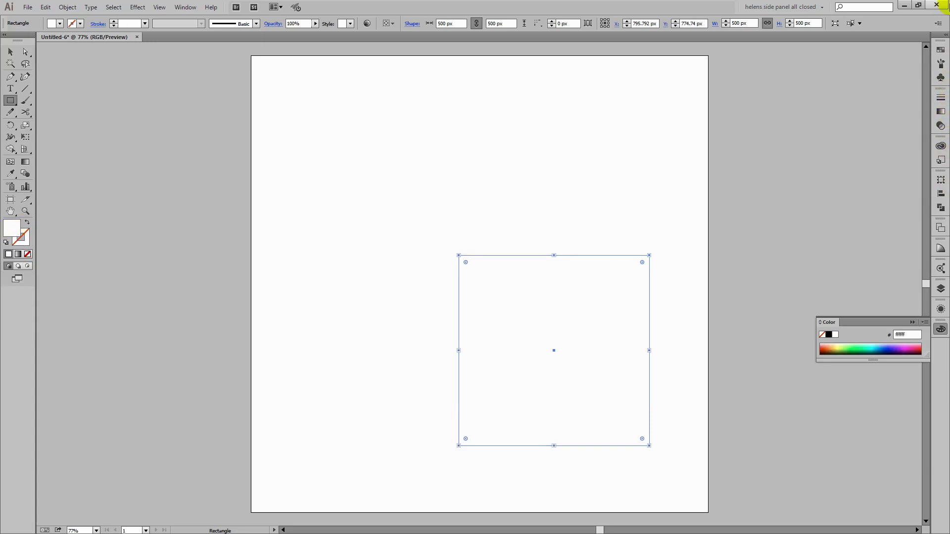
pyautogui.click(940, 52)
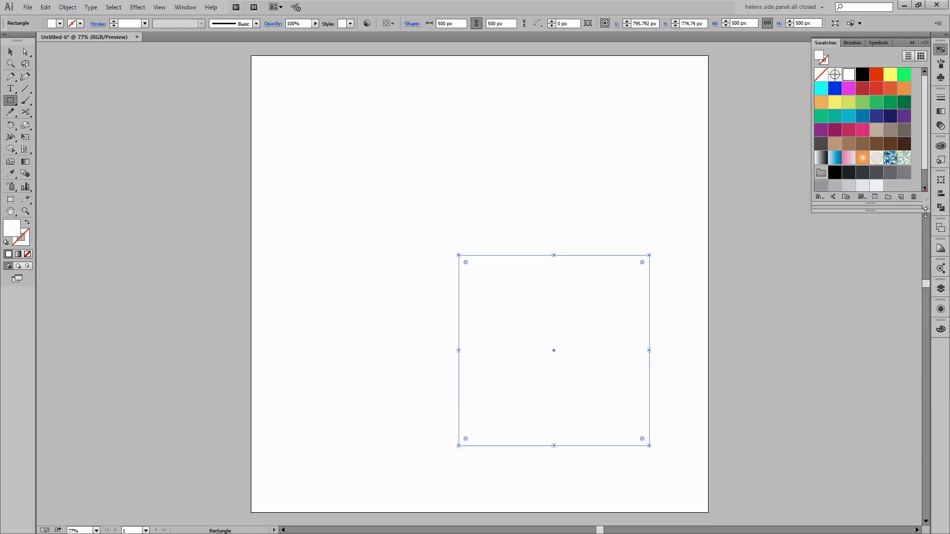
pyautogui.moveTo(923, 192); pyautogui.dragTo(923, 236)
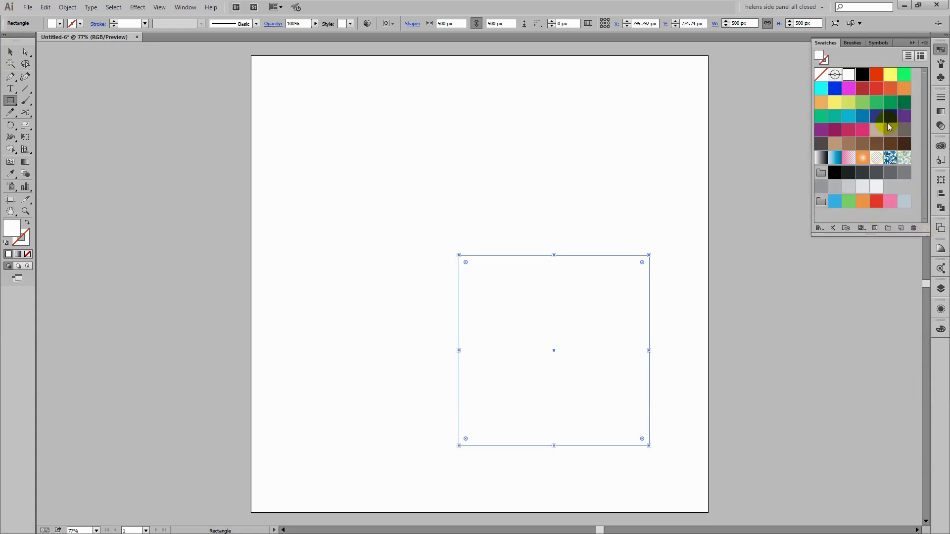
pyautogui.click(847, 202)
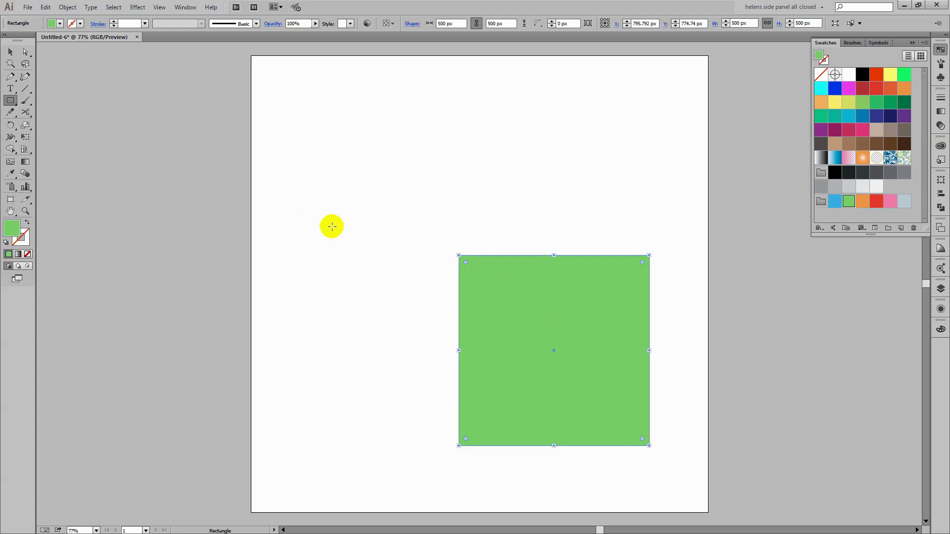
pyautogui.click(12, 51)
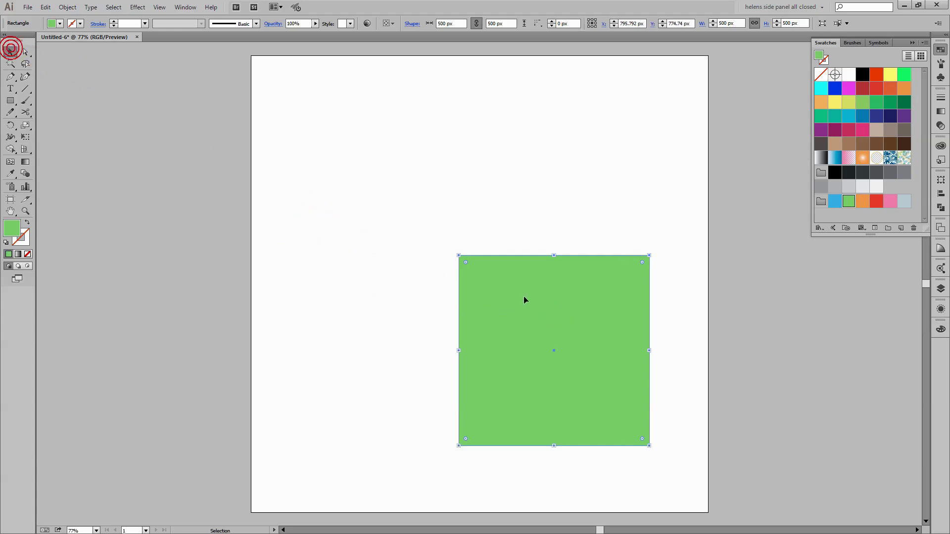
pyautogui.moveTo(553, 316); pyautogui.dragTo(608, 367)
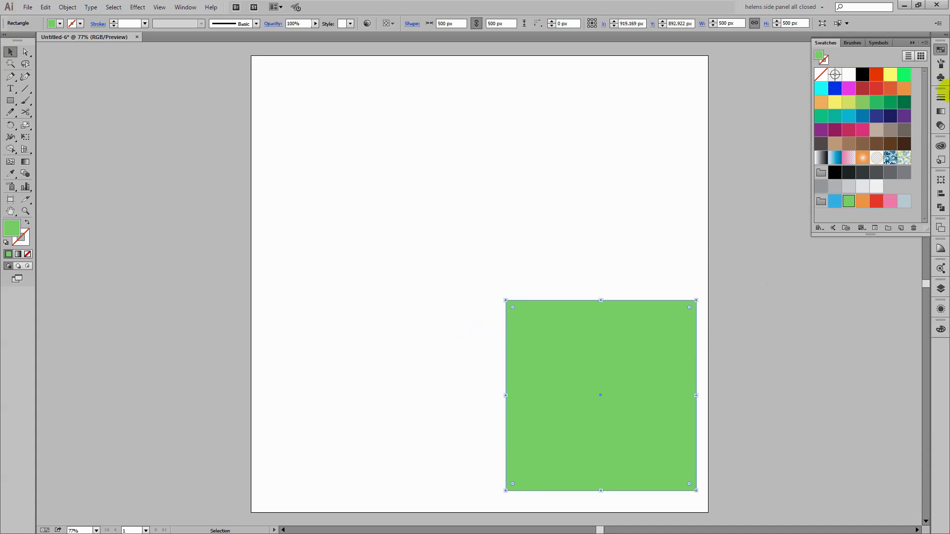
pyautogui.click(912, 43)
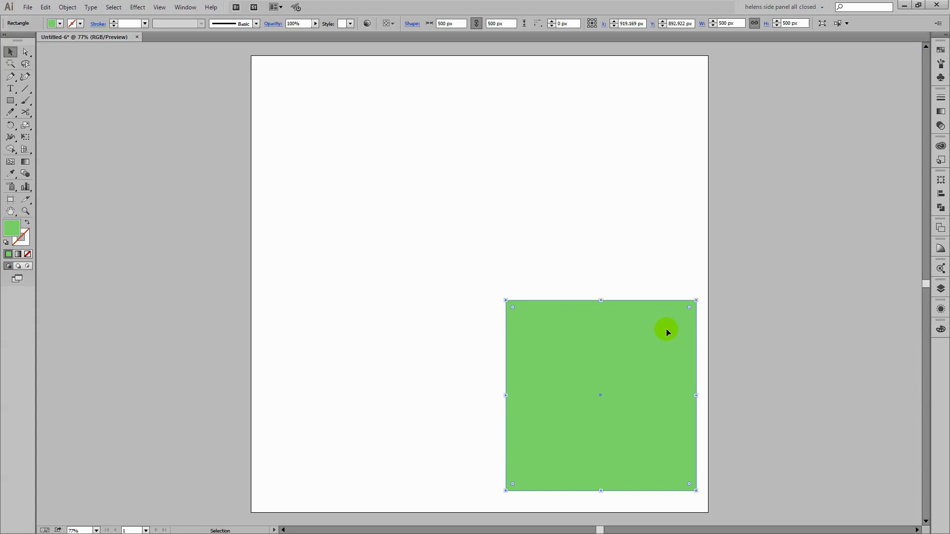
# Load pic1.jpg, pic2.jpg and pic3.jpg together for placing via File > Place.
pyautogui.click(28, 8)
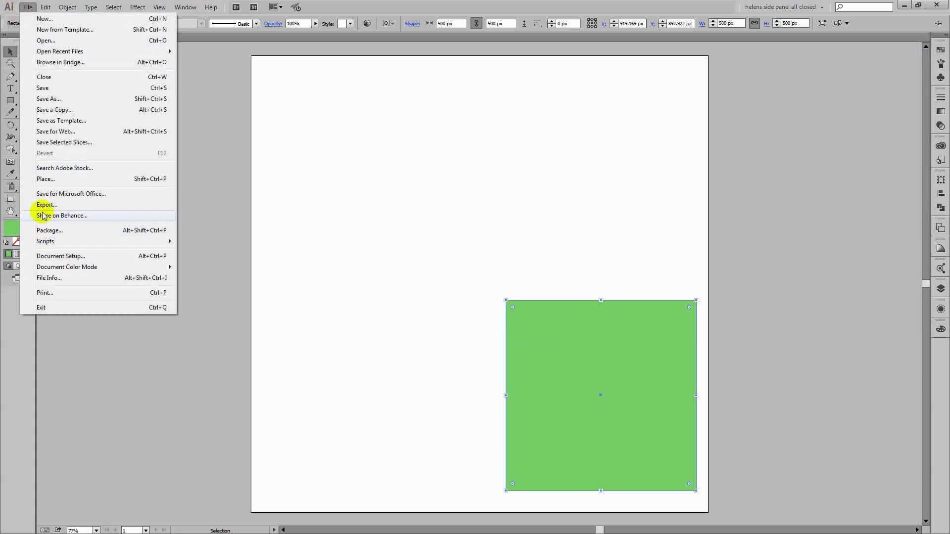
pyautogui.click(48, 179)
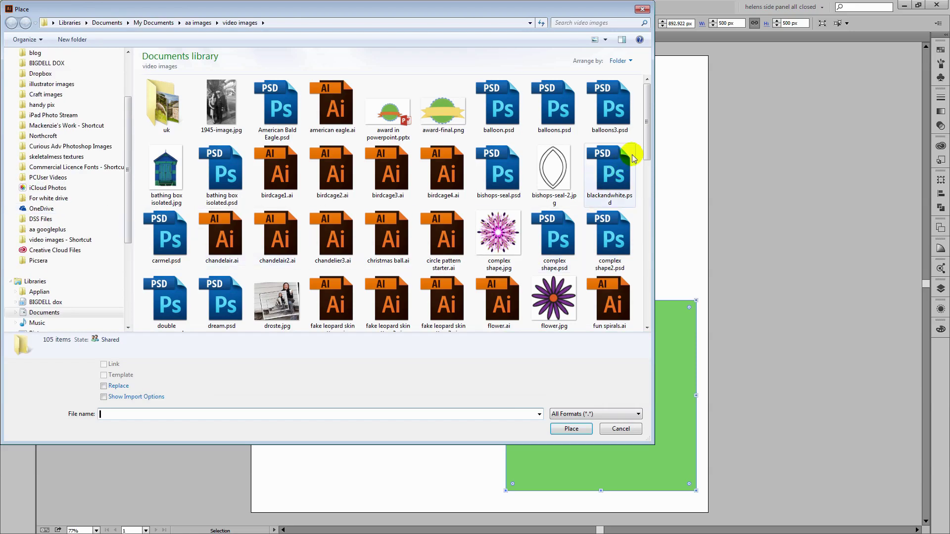
pyautogui.scroll(-4, 624, 209)
pyautogui.scroll(-4, 623, 208)
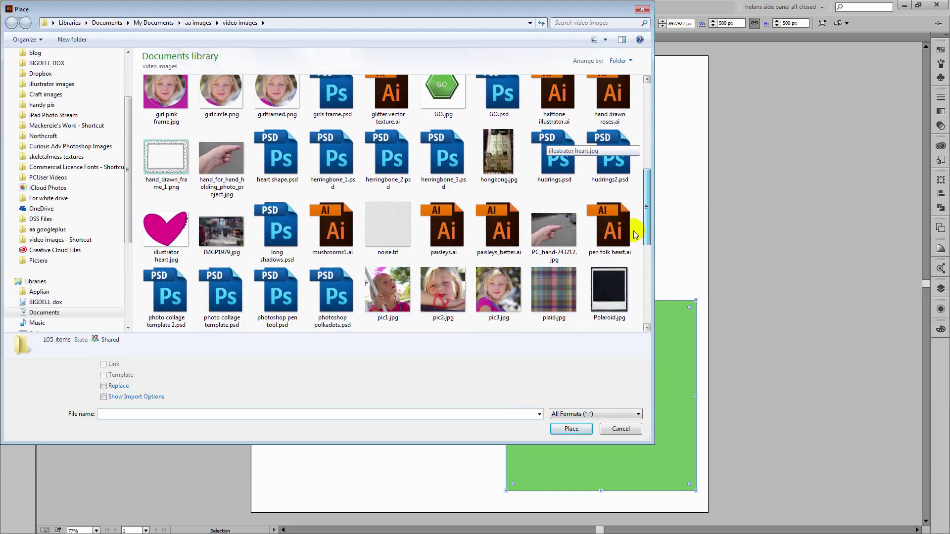
pyautogui.scroll(-3, 557, 215)
pyautogui.click(387, 225)
pyautogui.keyDown('shift'); pyautogui.click(443, 225); pyautogui.keyUp('shift')
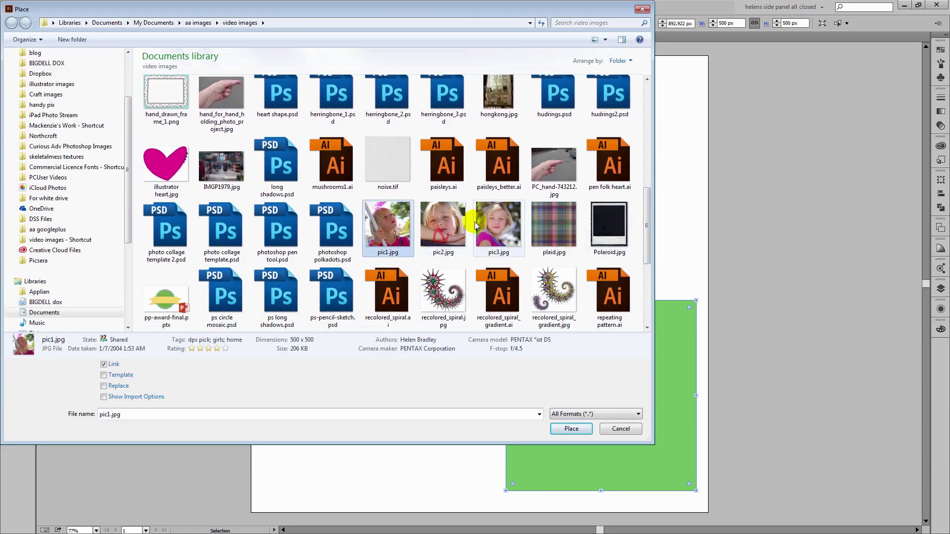
pyautogui.keyDown('shift'); pyautogui.click(494, 227); pyautogui.keyUp('shift')
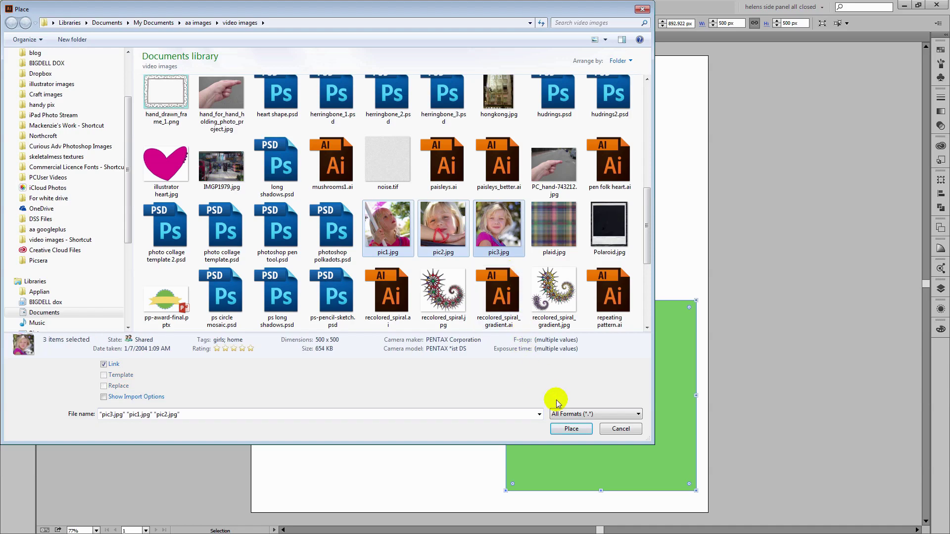
pyautogui.click(570, 430)
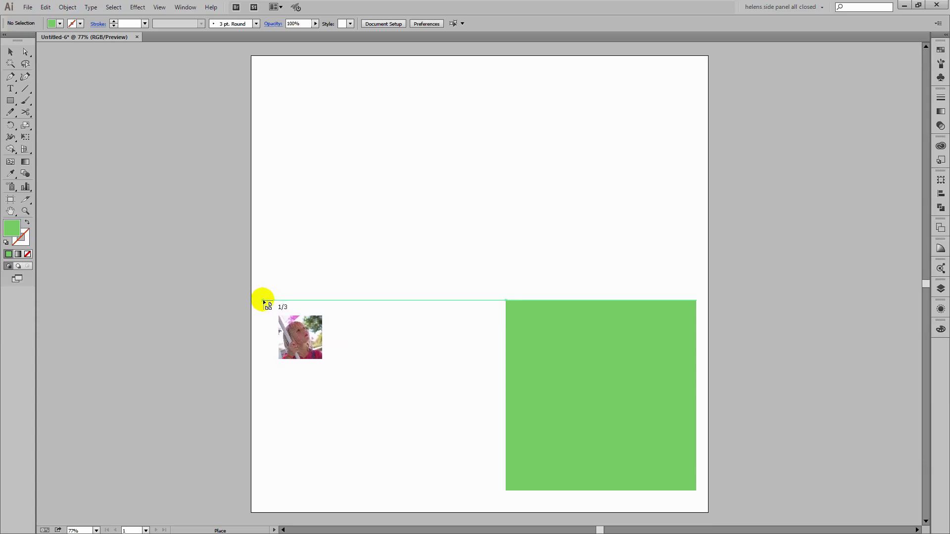
# Place the photos bottom-left, top-left and top-right of the green square, then select the bottom-left one.
pyautogui.moveTo(264, 301); pyautogui.dragTo(519, 496)
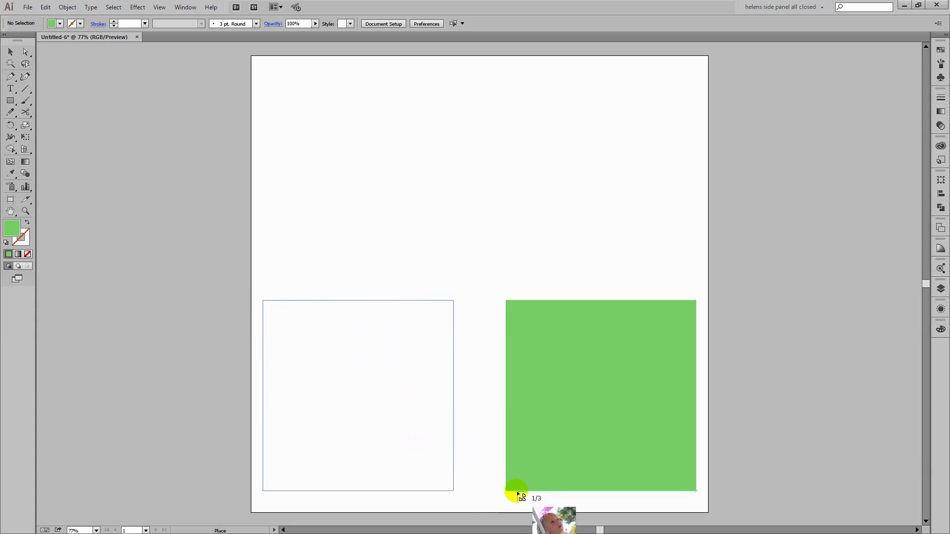
pyautogui.moveTo(519, 495); pyautogui.dragTo(520, 496)
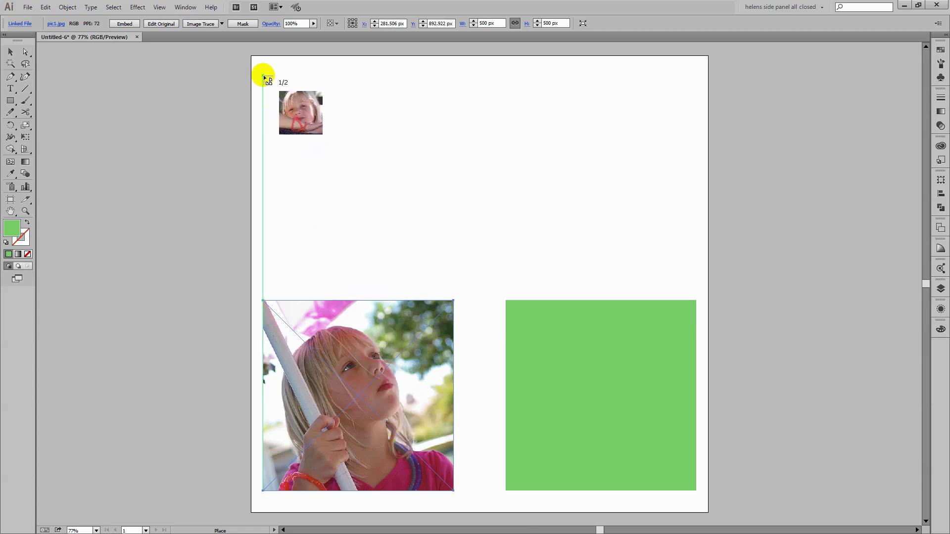
pyautogui.moveTo(264, 76); pyautogui.dragTo(461, 265)
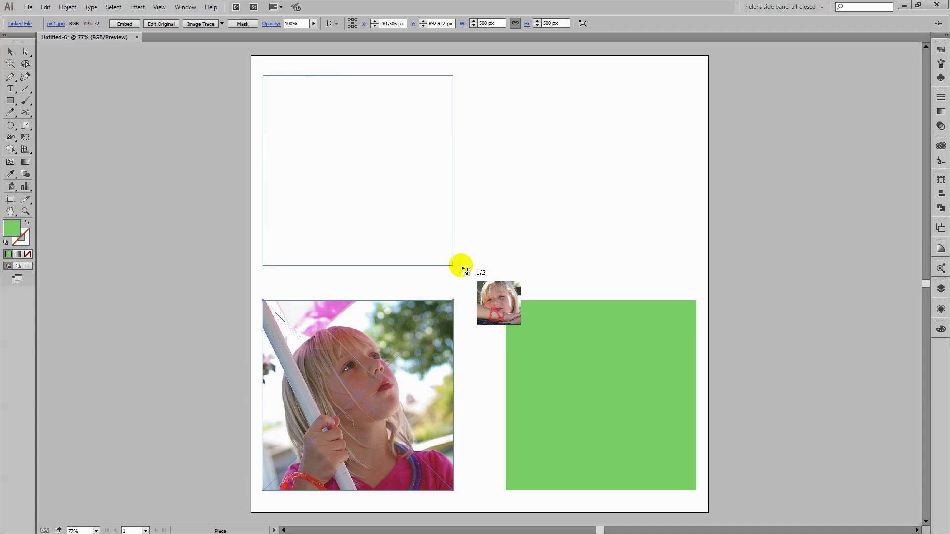
pyautogui.moveTo(462, 265); pyautogui.dragTo(461, 267)
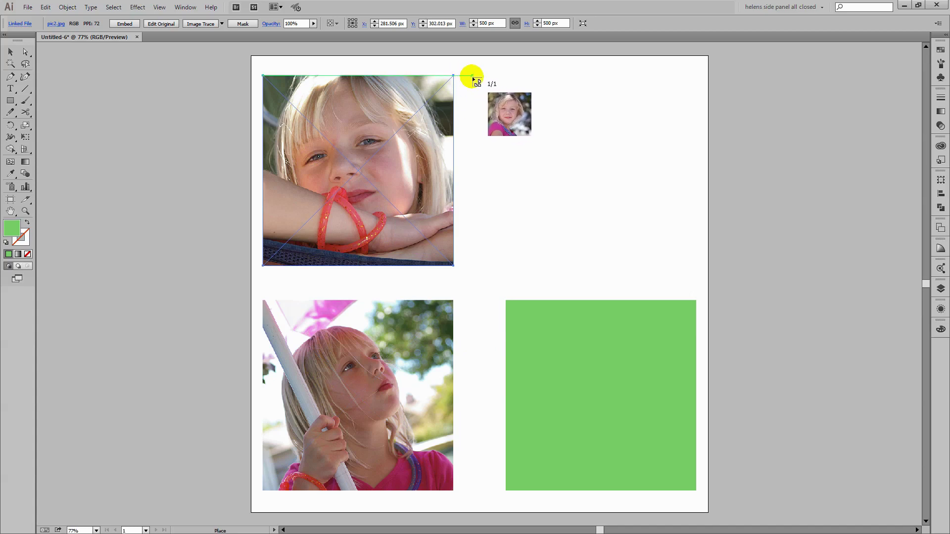
pyautogui.moveTo(470, 75)
pyautogui.mouseDown()
pyautogui.moveTo(686, 271)
pyautogui.moveTo(662, 267)
pyautogui.mouseUp()
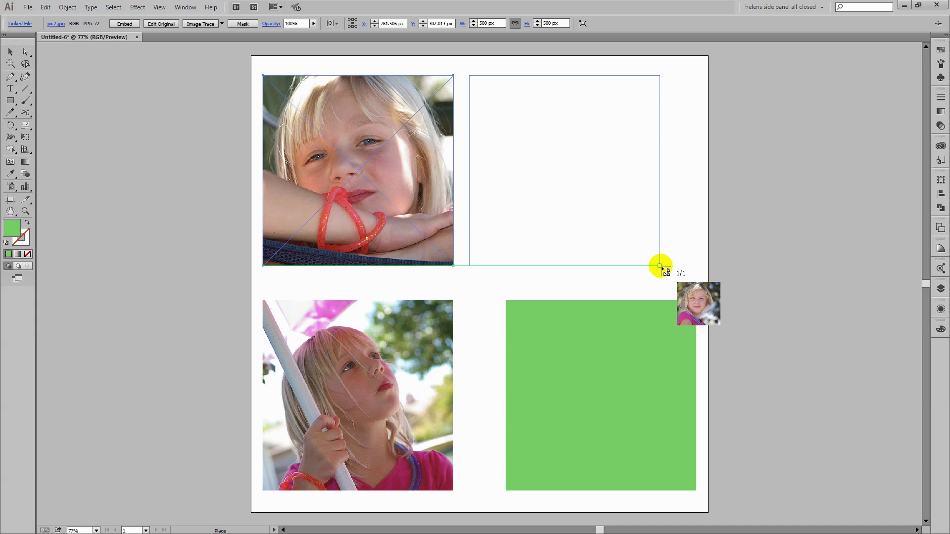
pyautogui.moveTo(662, 265); pyautogui.dragTo(659, 264)
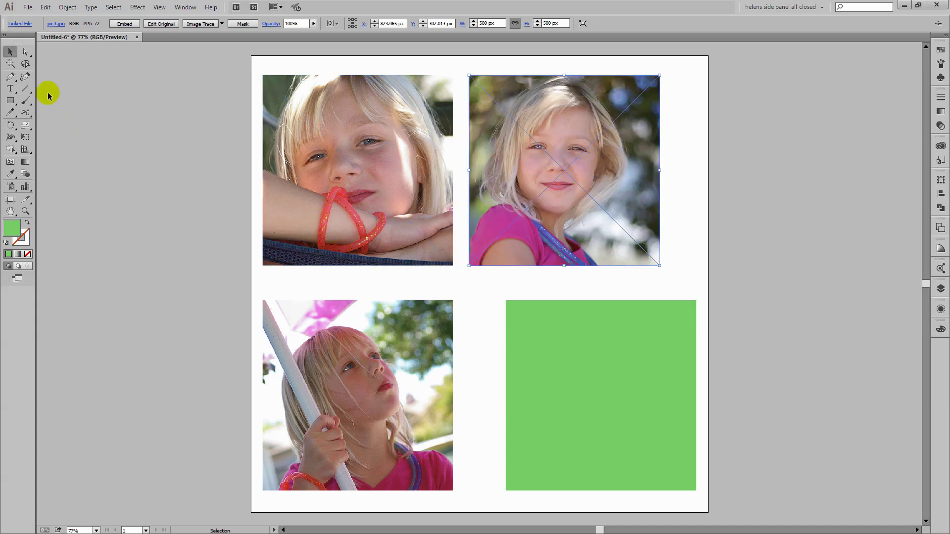
pyautogui.click(338, 226)
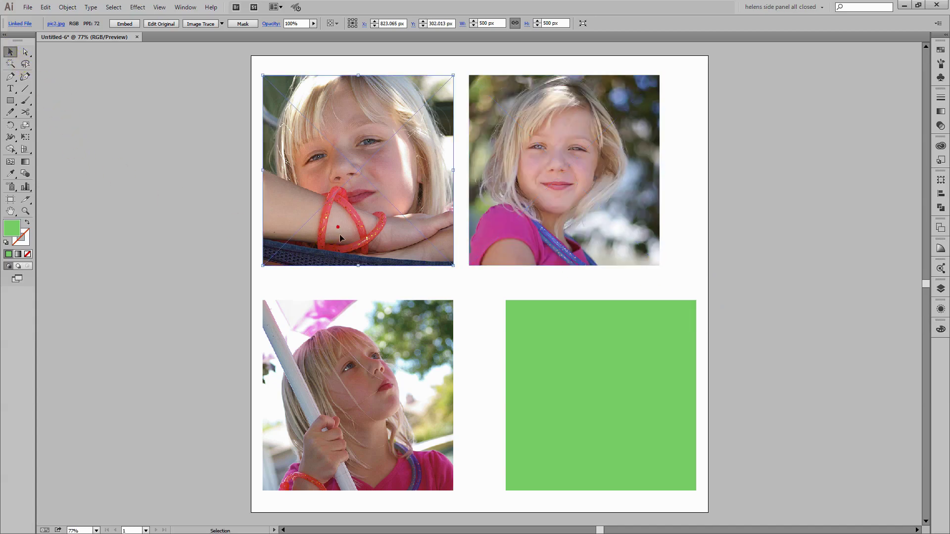
pyautogui.click(341, 371)
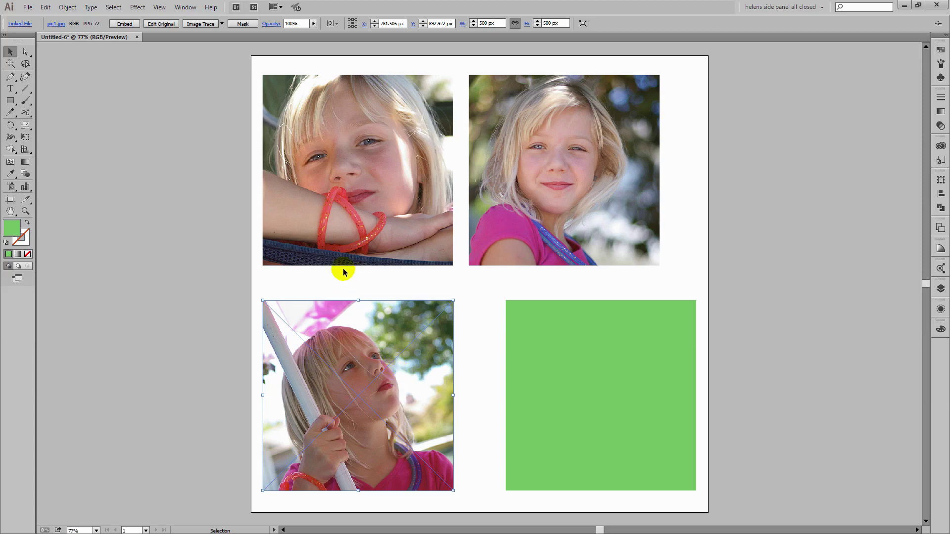
# Embed all three linked photos using the Links panel's Embed Image(s) option.
pyautogui.click(186, 8)
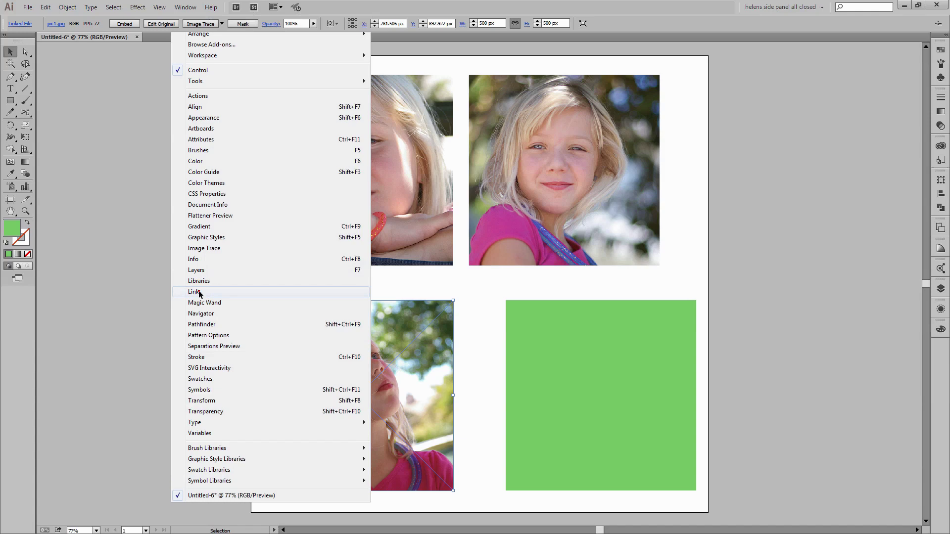
pyautogui.click(197, 270)
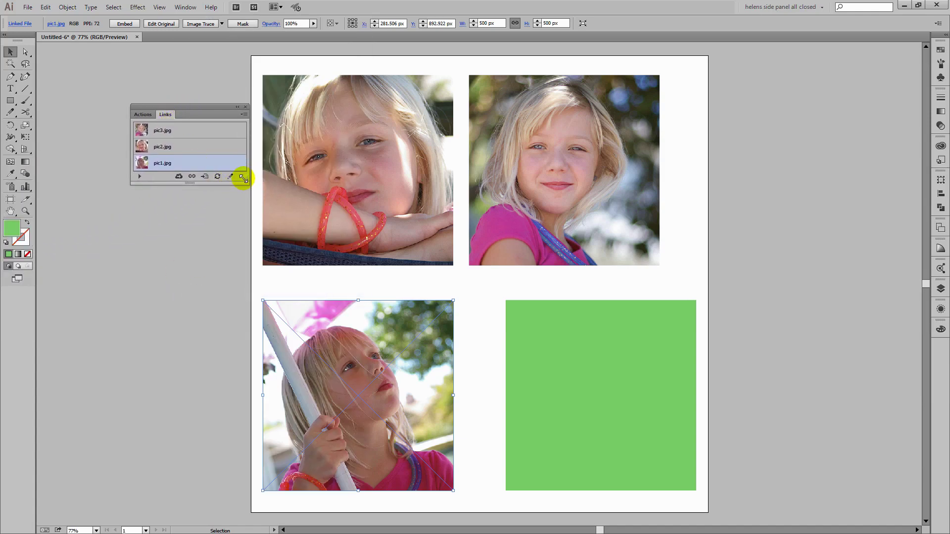
pyautogui.moveTo(243, 178); pyautogui.dragTo(264, 236)
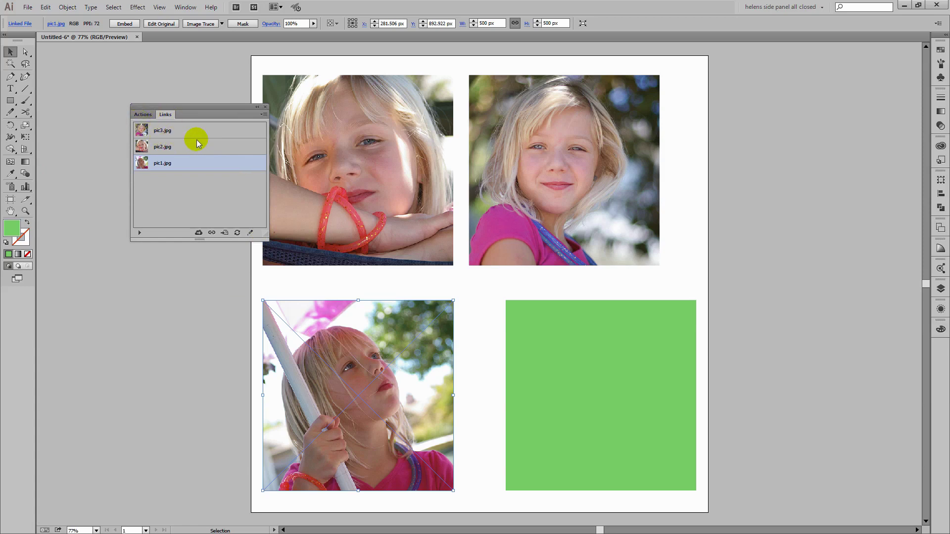
pyautogui.click(185, 131)
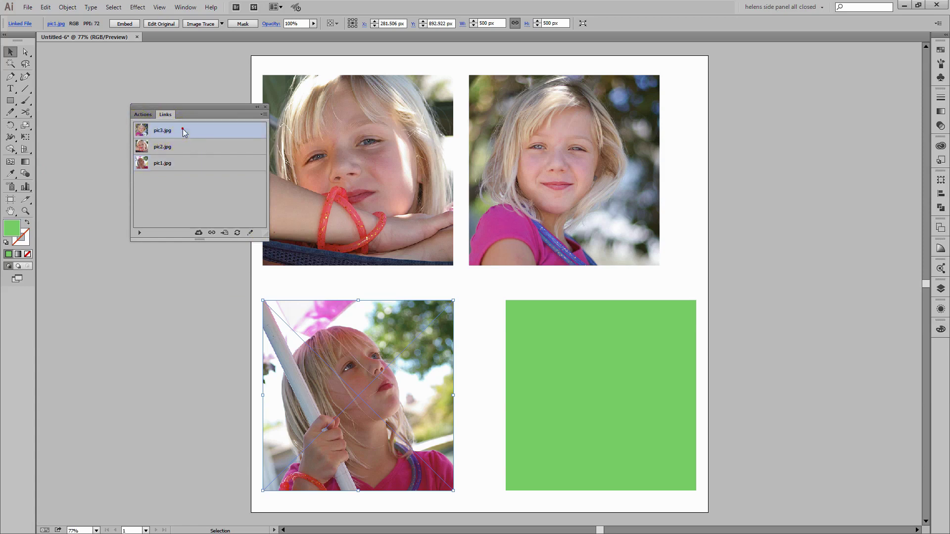
pyautogui.keyDown('shift'); pyautogui.click(195, 165); pyautogui.keyUp('shift')
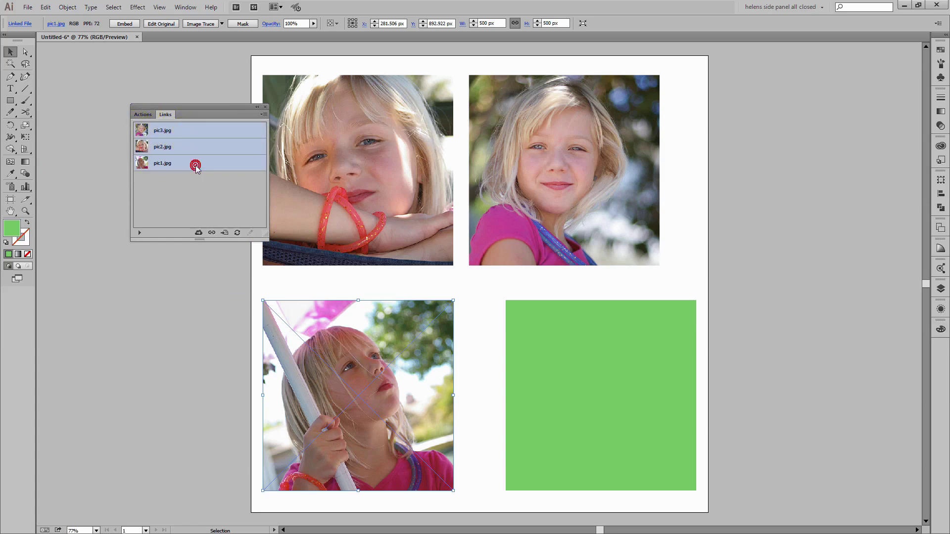
pyautogui.click(262, 118)
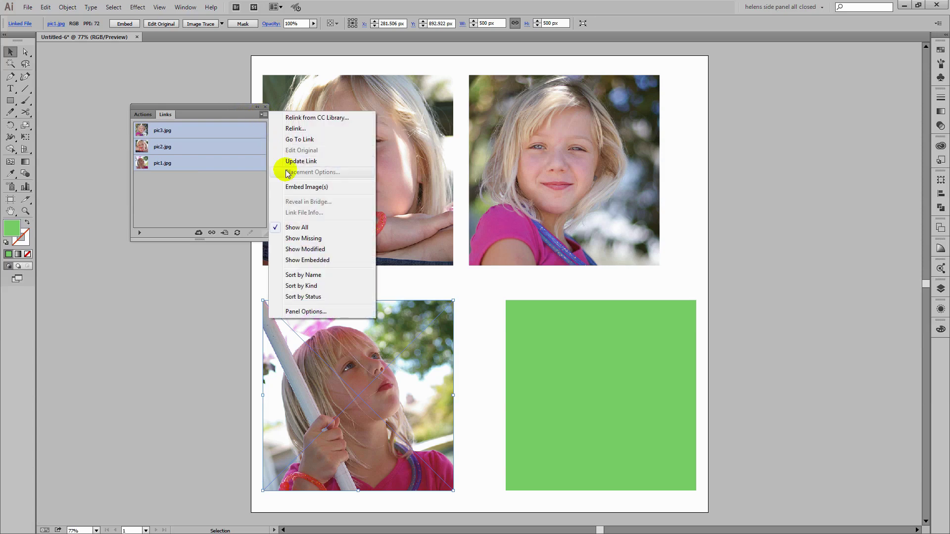
pyautogui.click(297, 188)
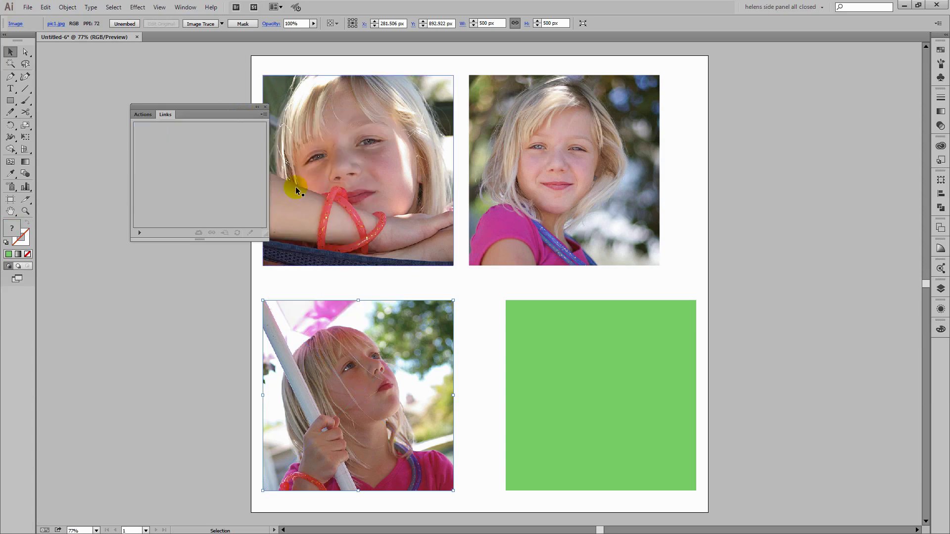
pyautogui.click(265, 110)
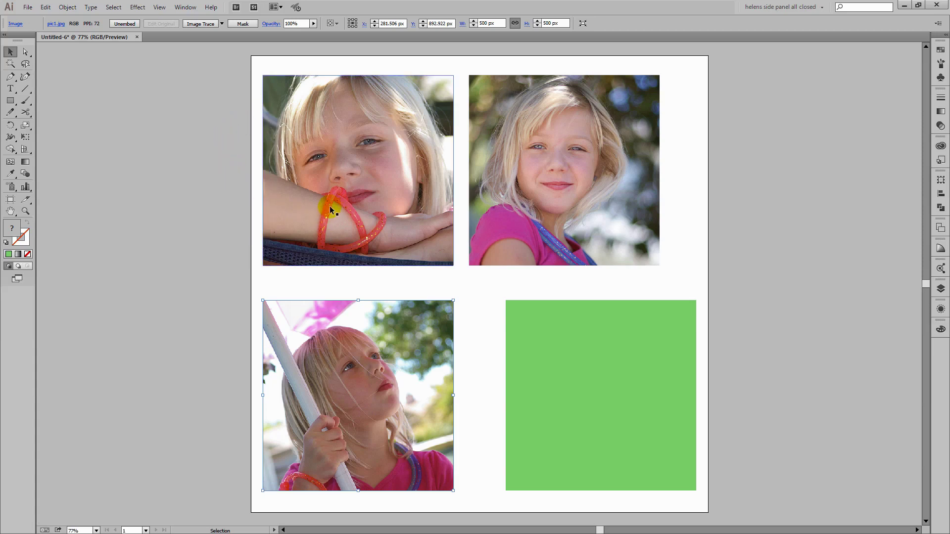
# Save the top-right photo as a new symbol in the Symbols panel.
pyautogui.click(176, 10)
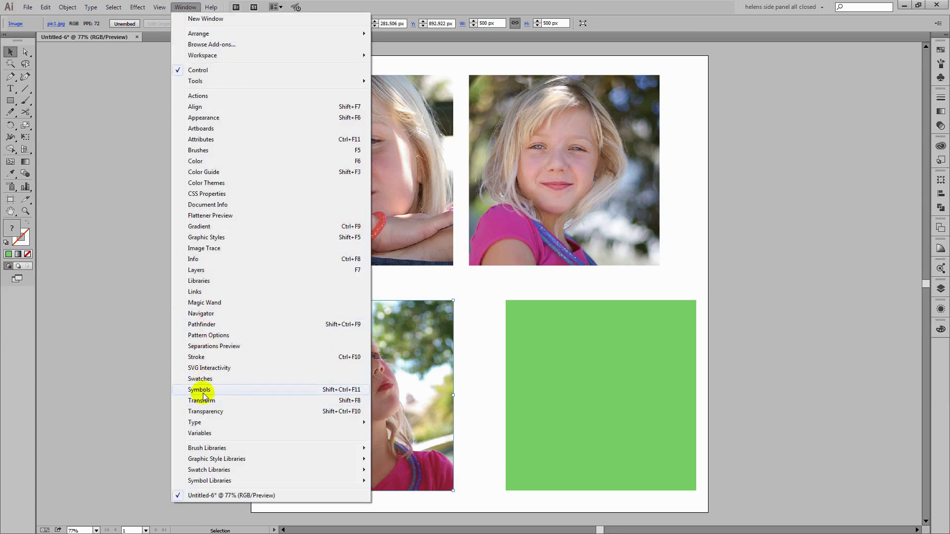
pyautogui.click(199, 390)
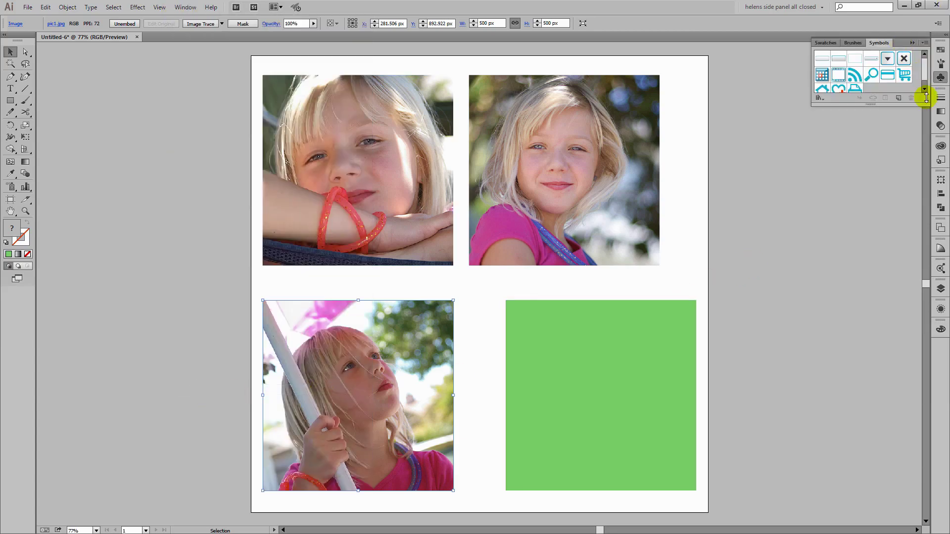
pyautogui.moveTo(927, 102); pyautogui.dragTo(927, 142)
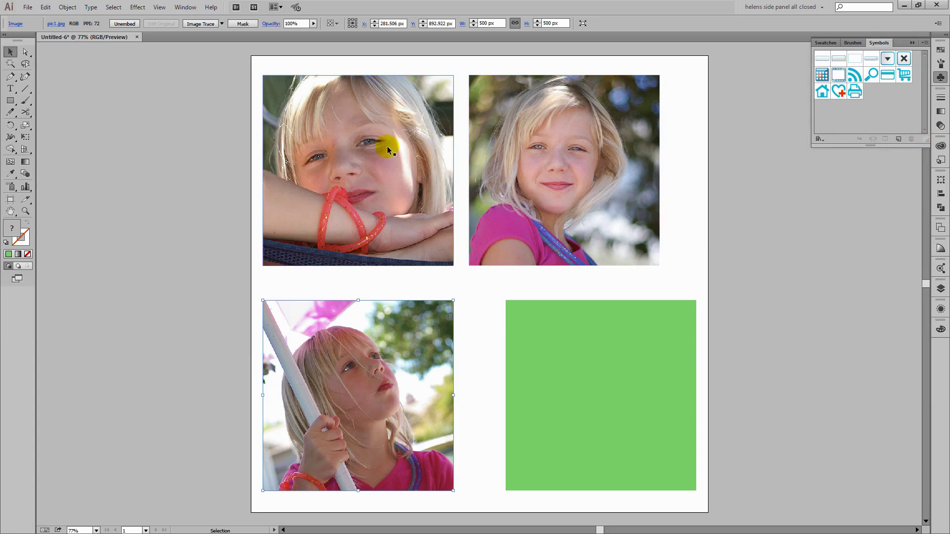
pyautogui.click(626, 168)
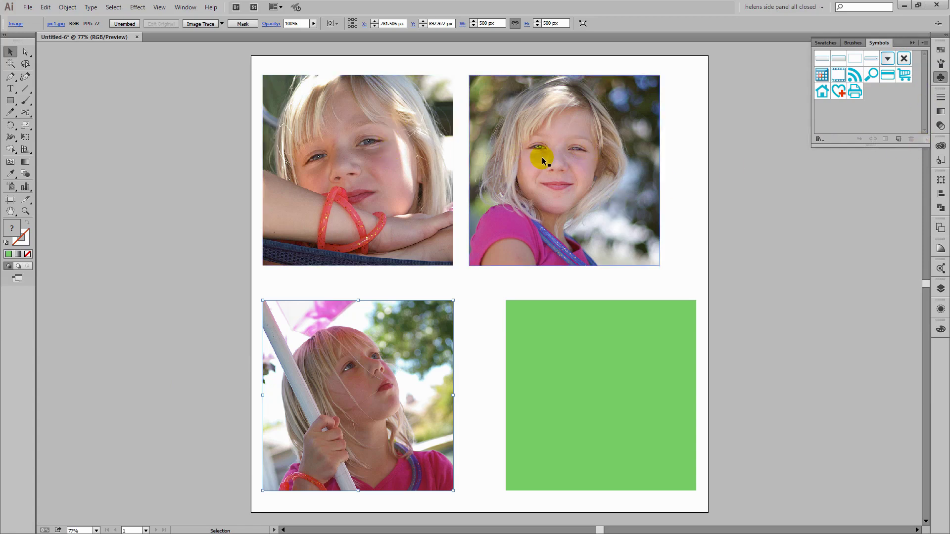
pyautogui.click(560, 163)
pyautogui.moveTo(855, 91); pyautogui.dragTo(865, 94)
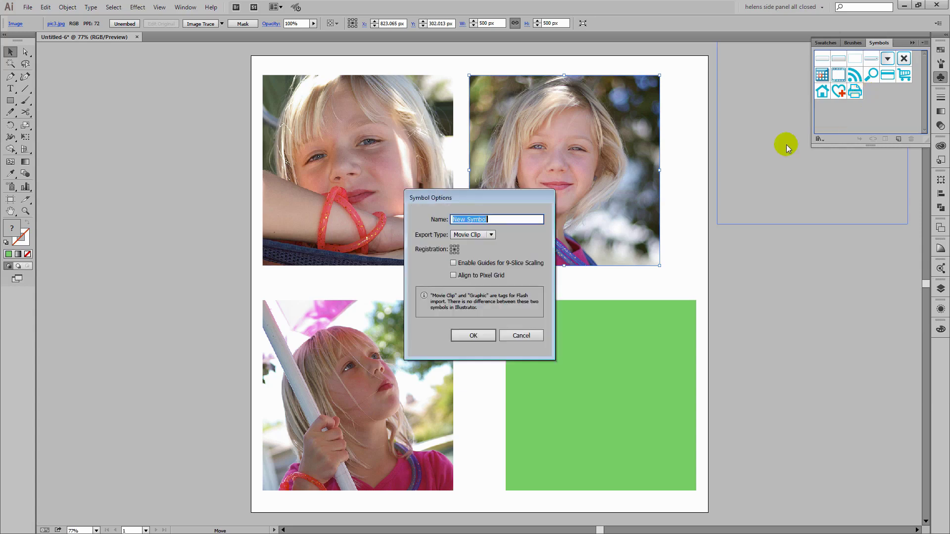
pyautogui.click(466, 338)
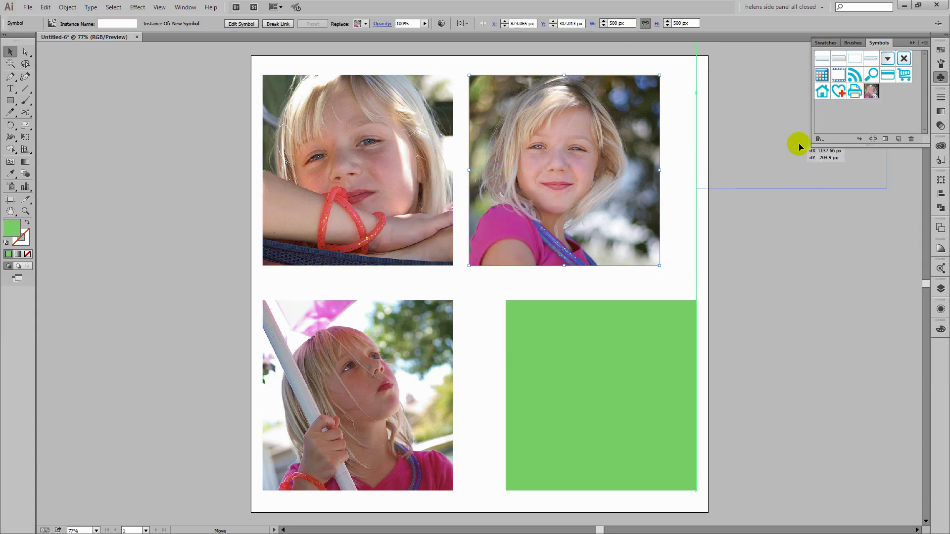
# Save the remaining two photos as symbols too.
pyautogui.moveTo(799, 143); pyautogui.dragTo(884, 96)
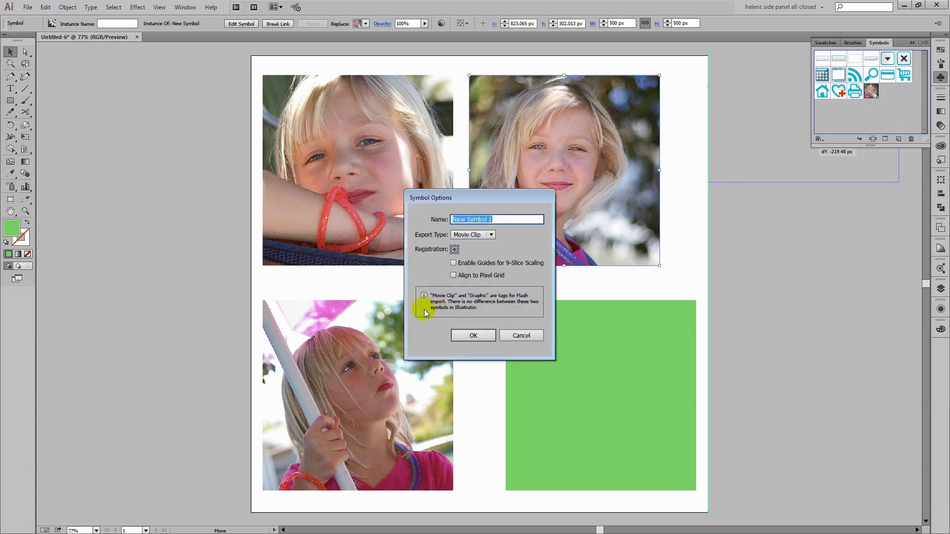
pyautogui.click(469, 339)
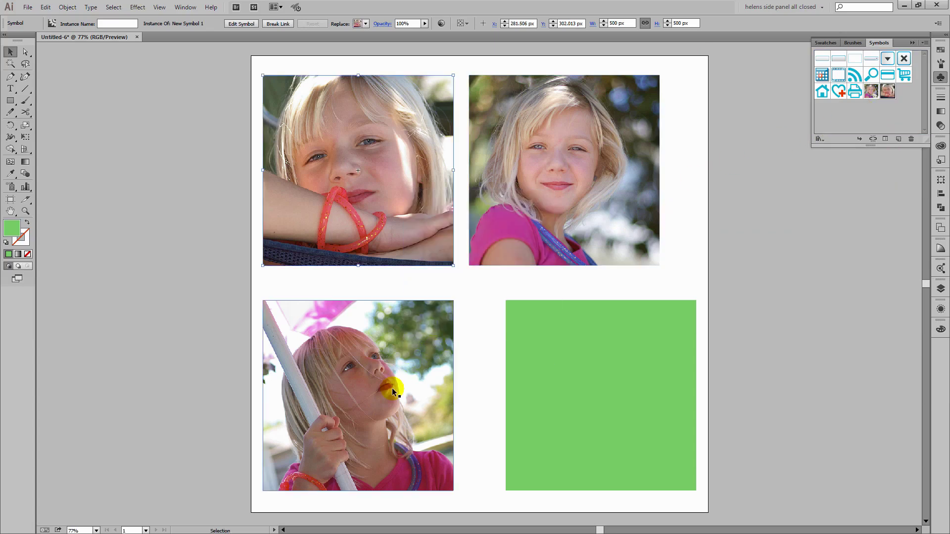
pyautogui.click(357, 416)
pyautogui.moveTo(356, 416)
pyautogui.mouseDown()
pyautogui.moveTo(898, 156)
pyautogui.moveTo(905, 95)
pyautogui.mouseUp()
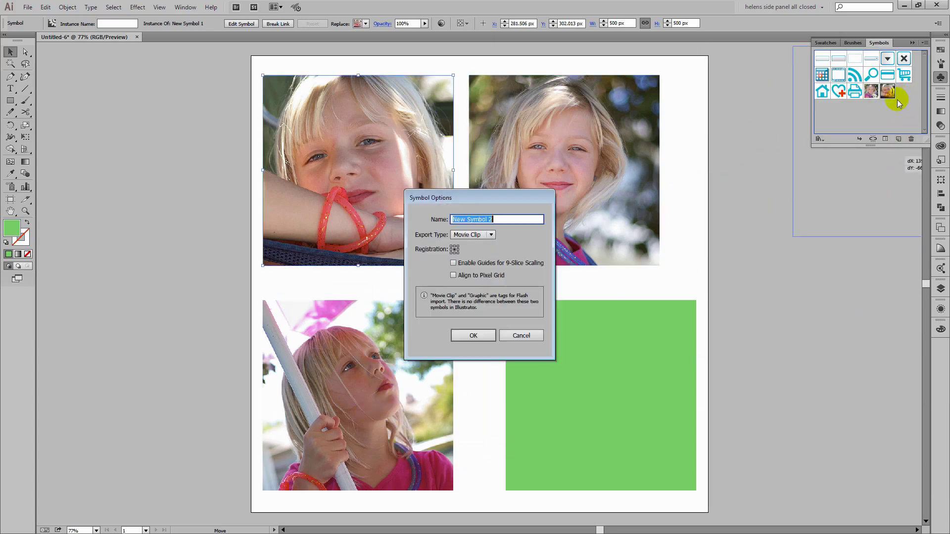
pyautogui.click(469, 335)
# Delete the three photos from the artboard and move the green square toward the centre.
pyautogui.click(565, 171)
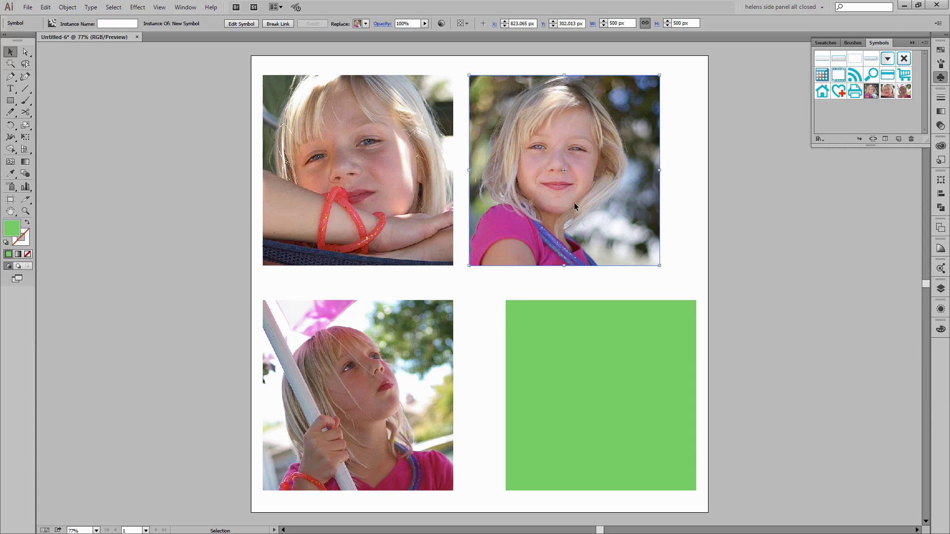
pyautogui.keyDown('shift'); pyautogui.click(387, 204); pyautogui.keyUp('shift')
pyautogui.keyDown('shift'); pyautogui.click(350, 327); pyautogui.keyUp('shift')
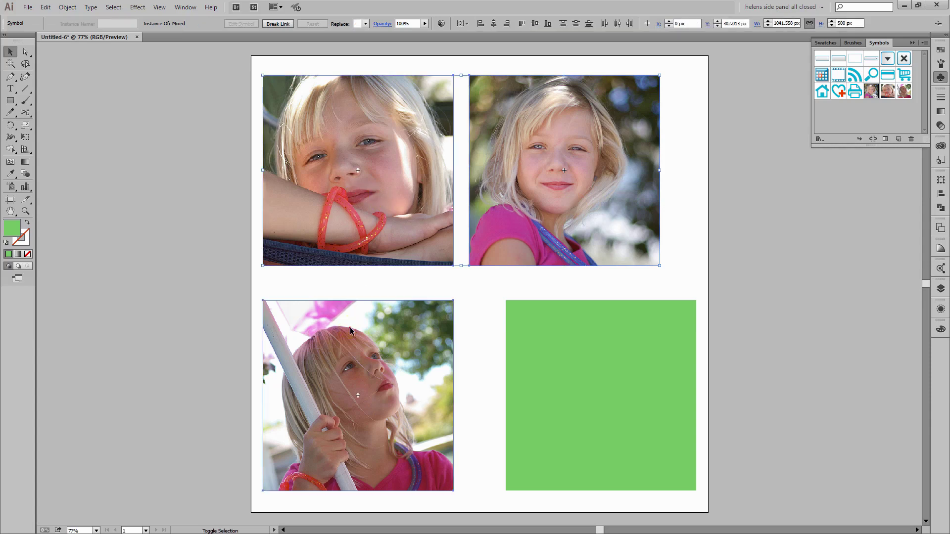
pyautogui.press('Delete')
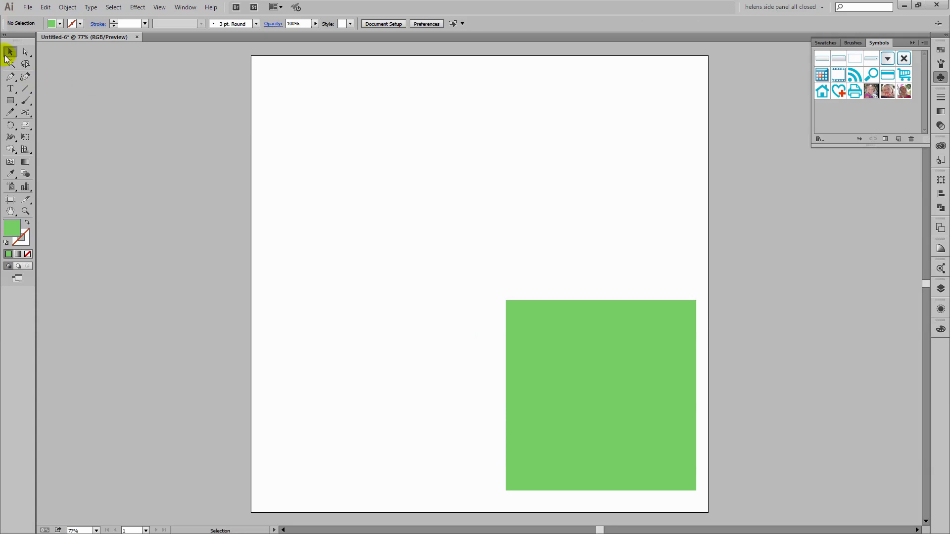
pyautogui.moveTo(584, 397); pyautogui.dragTo(539, 289)
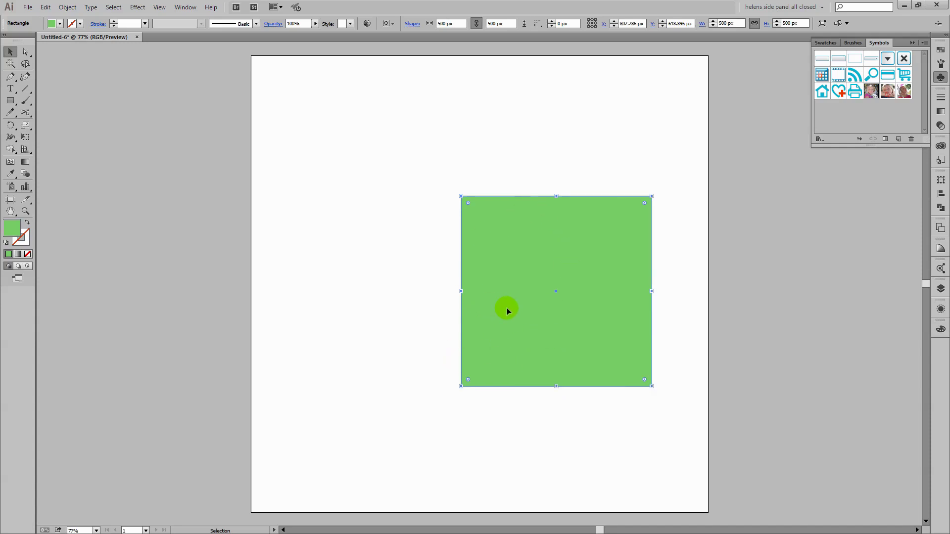
# Apply 3D Extrude & Bevel to the green square with preview on.
pyautogui.click(137, 9)
pyautogui.moveTo(185, 64)
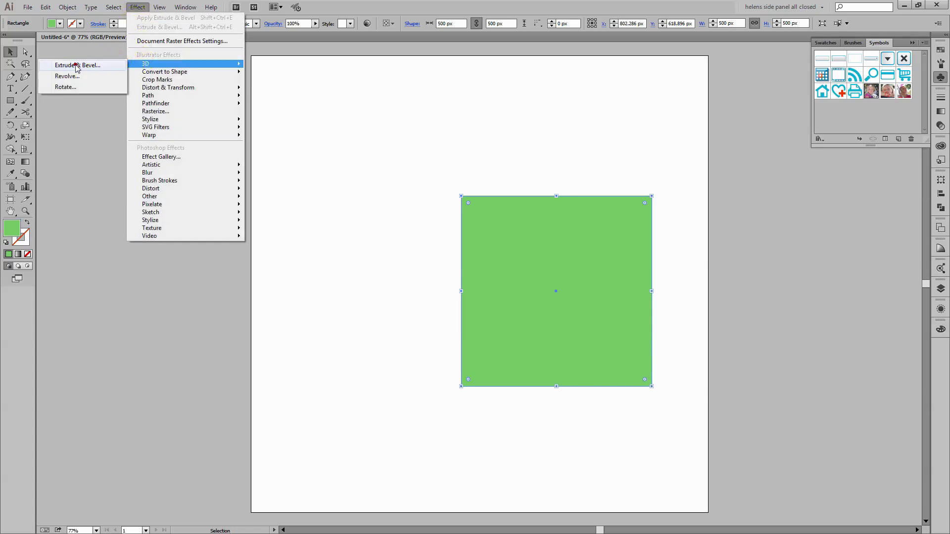
pyautogui.click(77, 66)
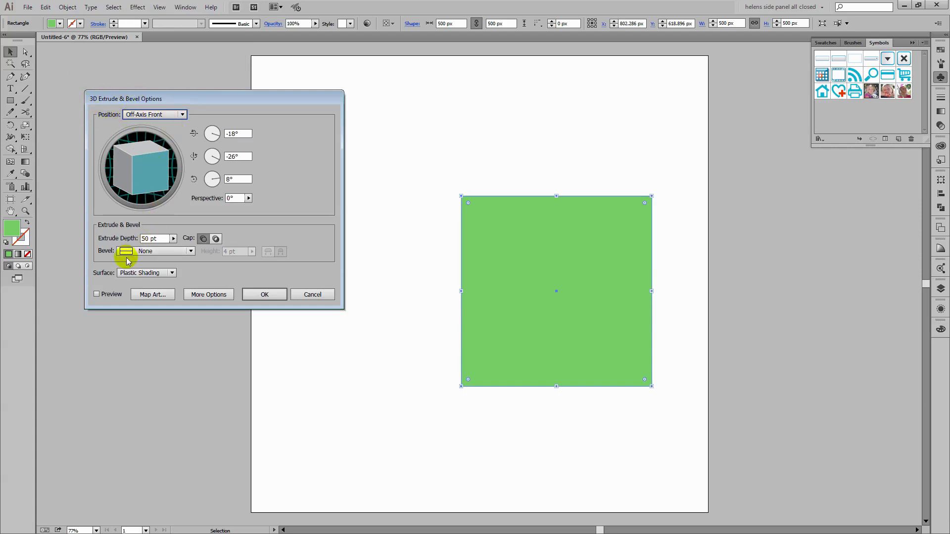
pyautogui.click(97, 295)
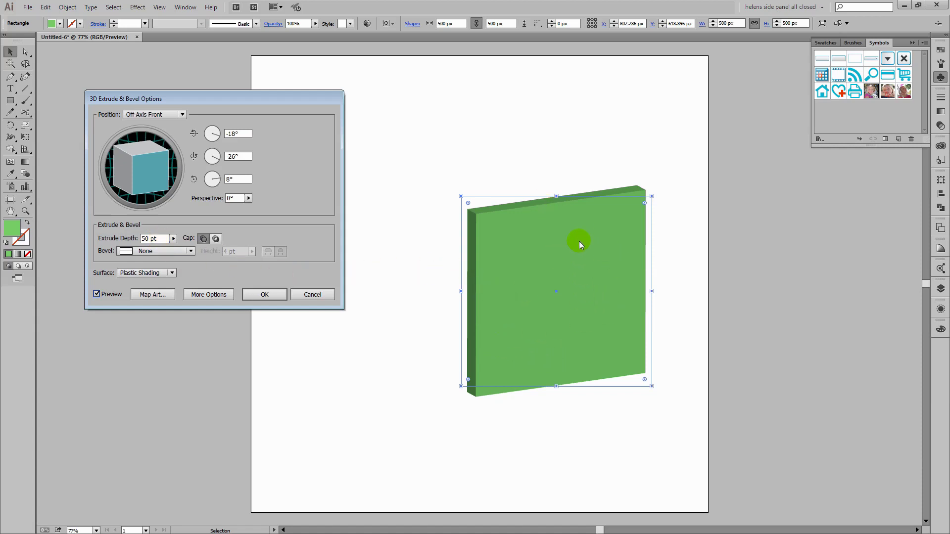
# Set extrude depth to 500 pt and rotate the cube to about -22°, -44°, 16°.
pyautogui.doubleClick(152, 238)
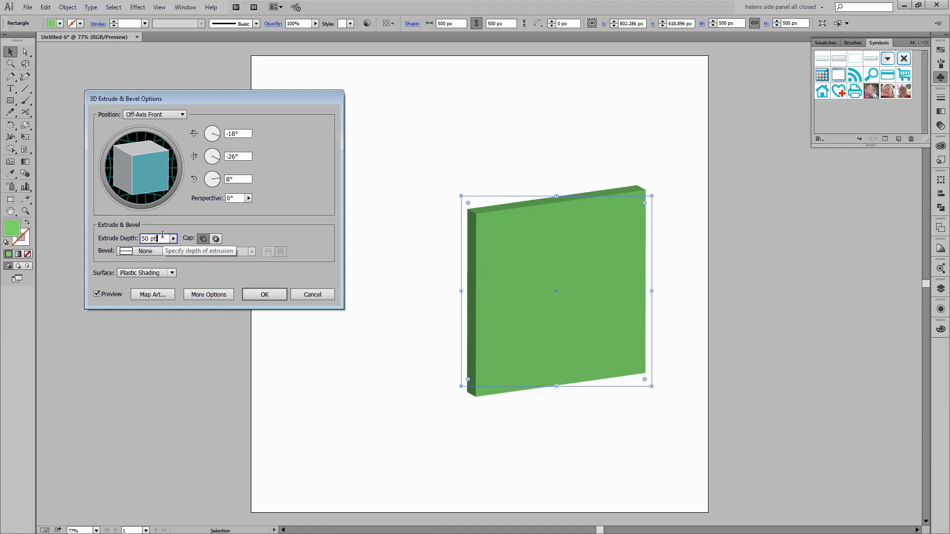
pyautogui.click(118, 236)
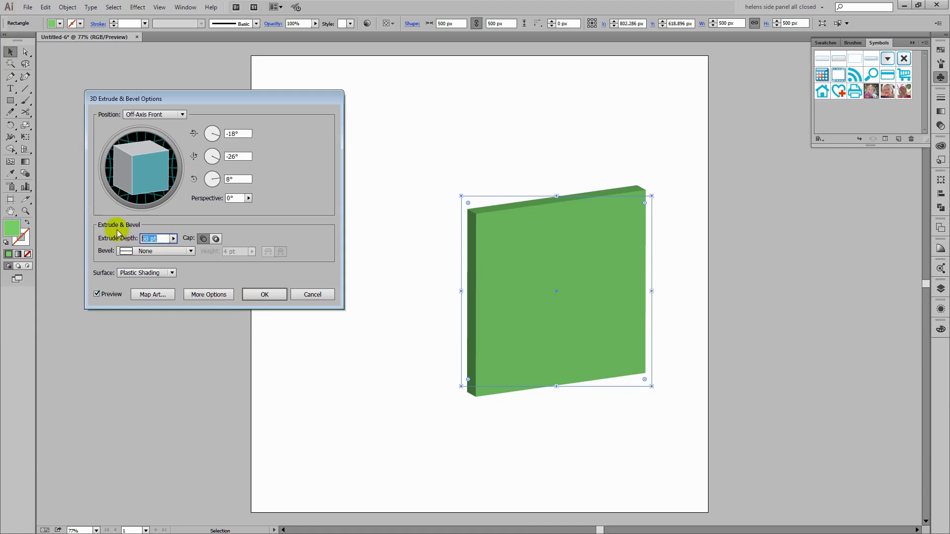
pyautogui.write('500')
pyautogui.write(' px')
pyautogui.click(120, 237)
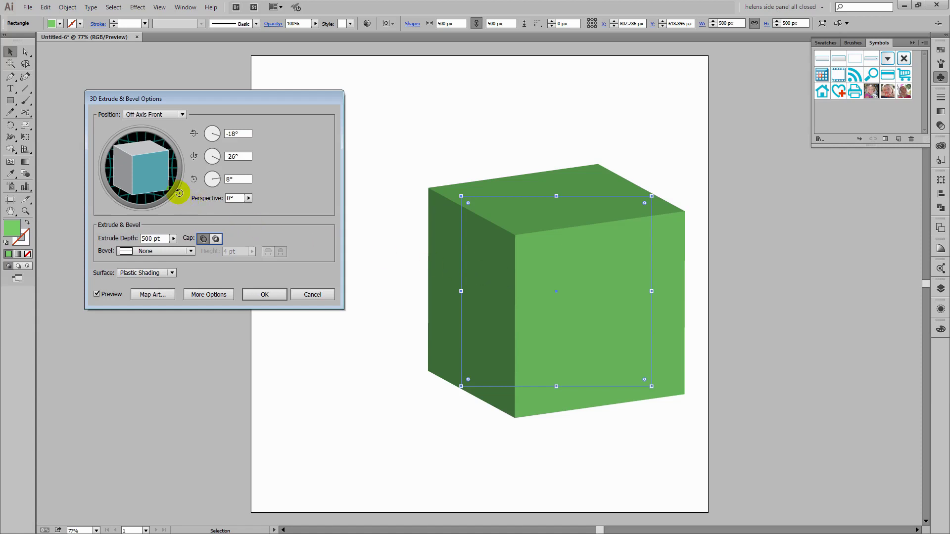
pyautogui.moveTo(132, 174); pyautogui.dragTo(142, 175)
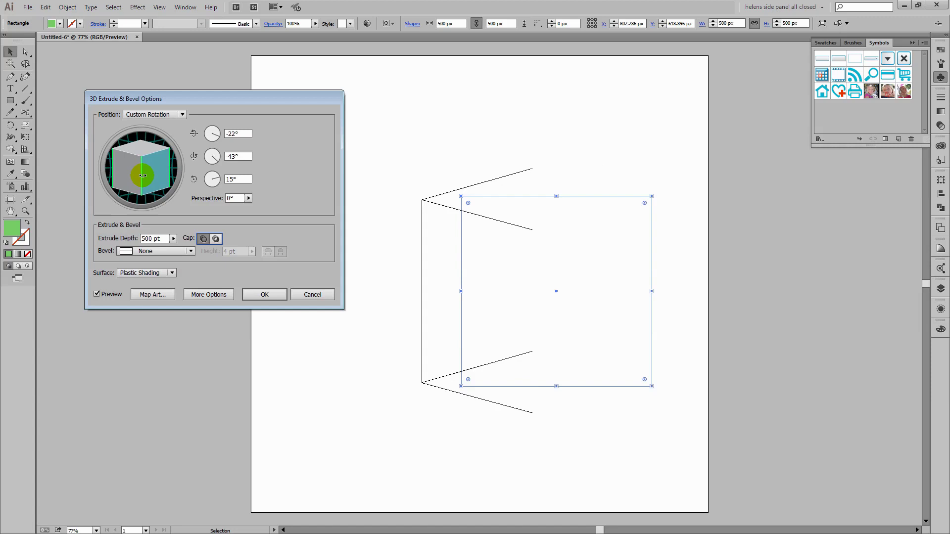
pyautogui.moveTo(142, 175); pyautogui.dragTo(143, 176)
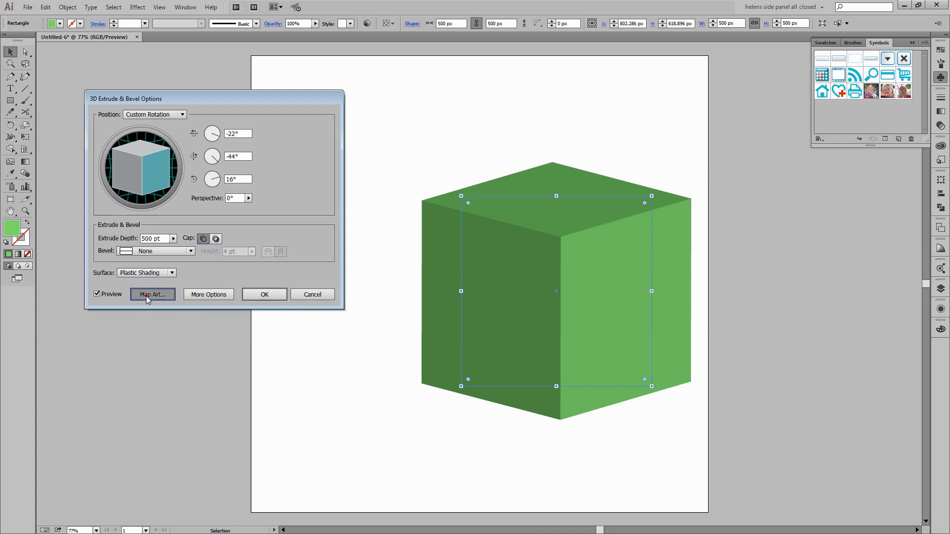
# Open Map Art for the cube and advance to surface 5 of 6.
pyautogui.click(148, 297)
pyautogui.moveTo(181, 105); pyautogui.dragTo(179, 142)
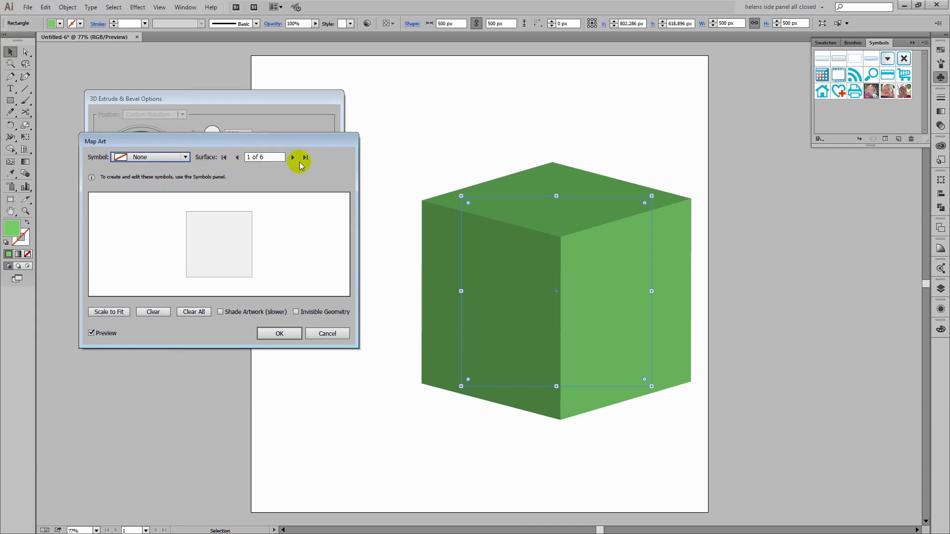
pyautogui.click(292, 158)
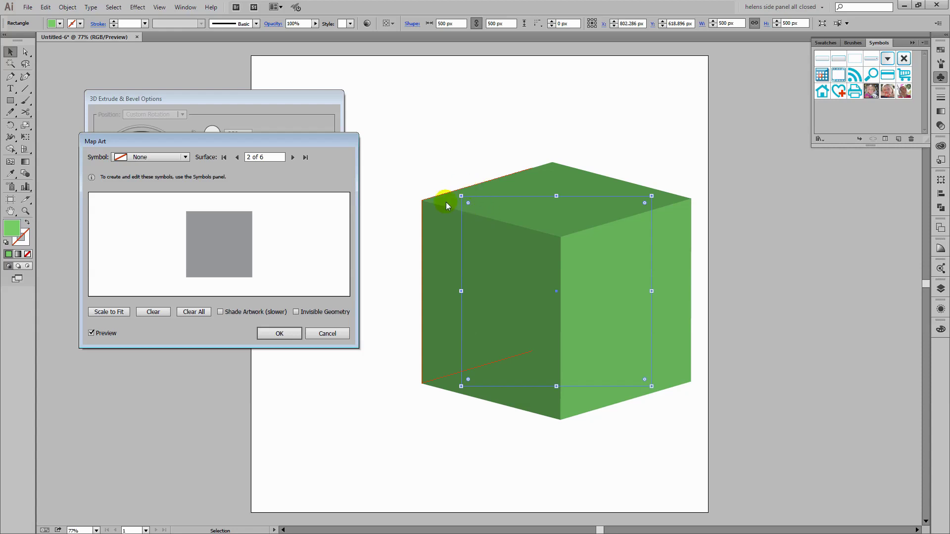
pyautogui.click(291, 158)
pyautogui.click(292, 158)
pyautogui.click(294, 157)
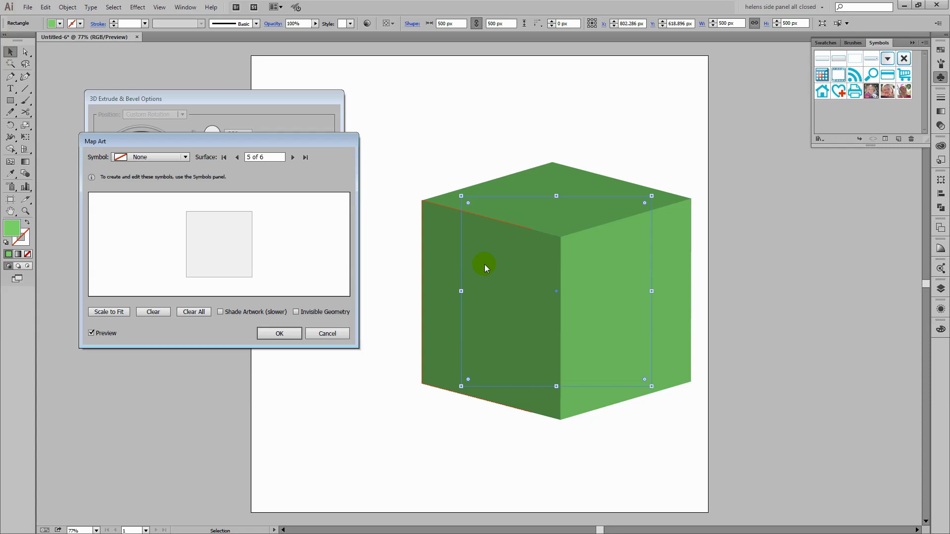
# Map New Symbol onto surface 5, the left face, rotated upright.
pyautogui.click(131, 157)
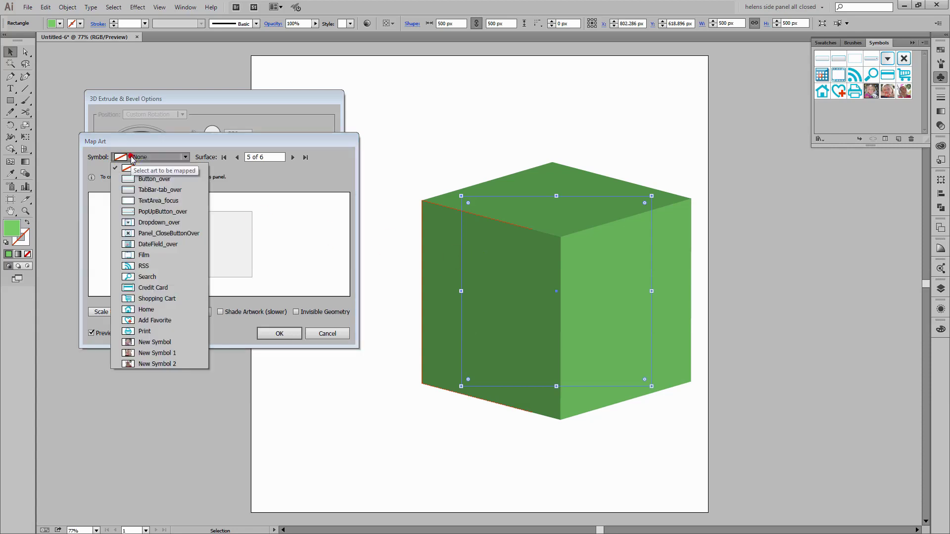
pyautogui.click(163, 343)
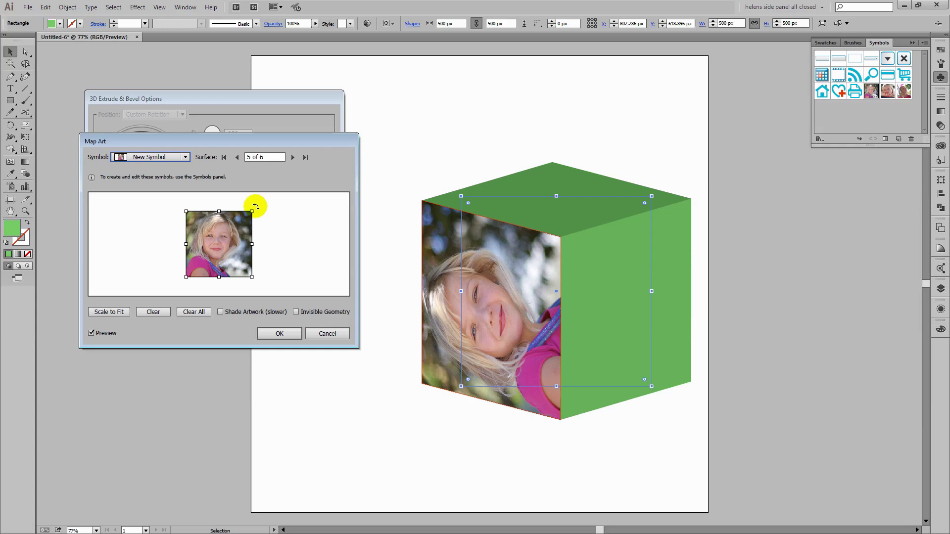
pyautogui.moveTo(255, 206); pyautogui.dragTo(262, 287)
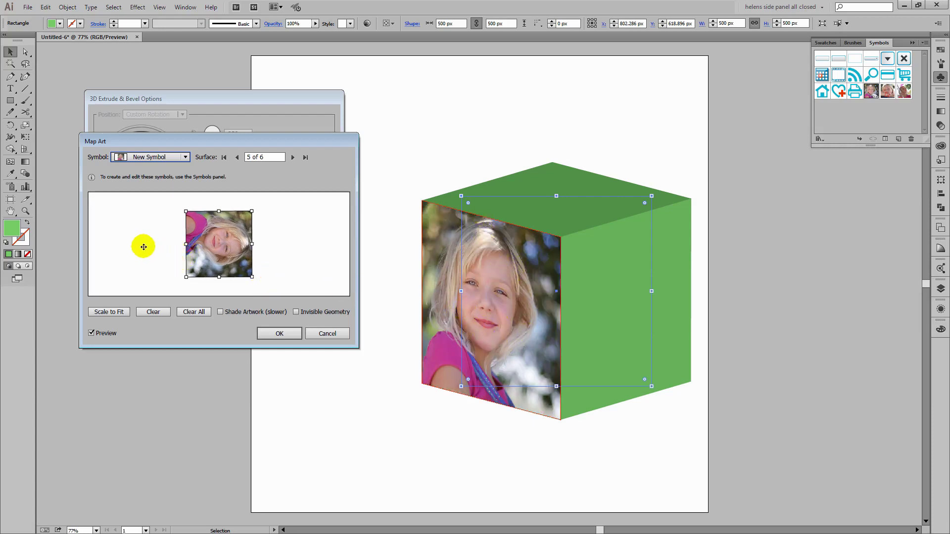
# Map New Symbol 1 onto surface 6, the top face.
pyautogui.click(294, 158)
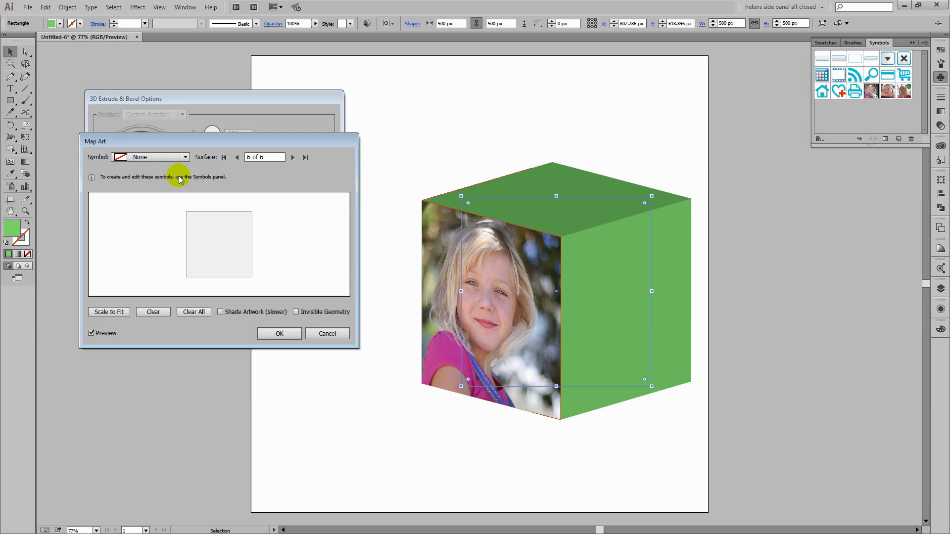
pyautogui.click(140, 159)
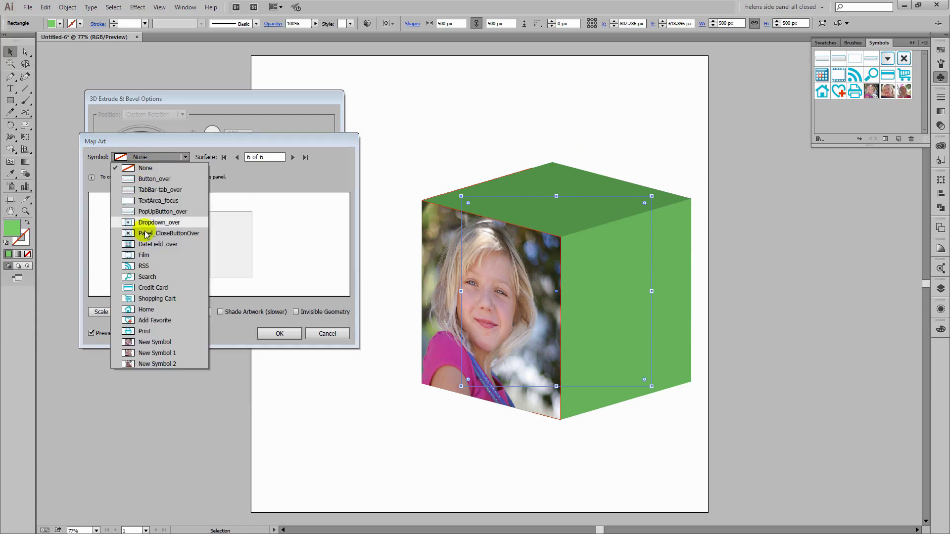
pyautogui.click(156, 352)
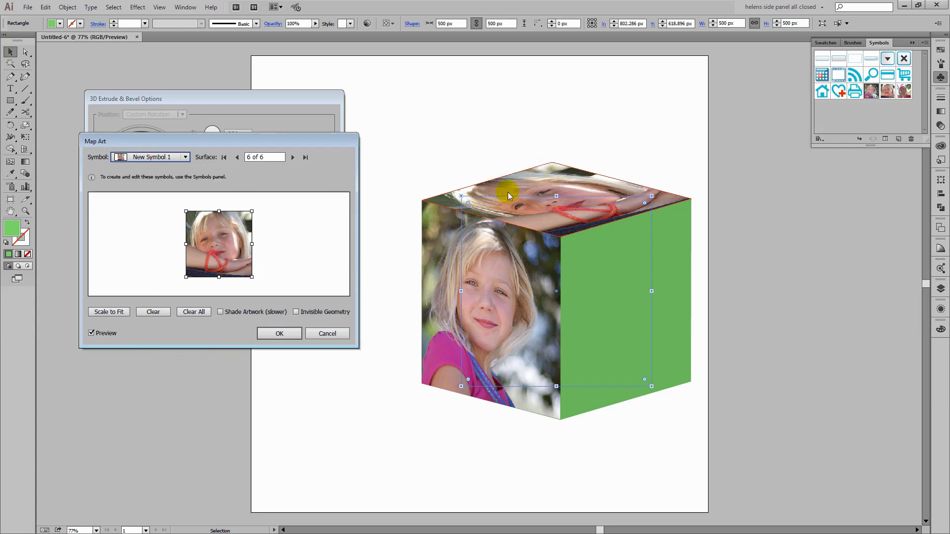
# Map New Symbol 2 onto surface 1, the right face, and confirm the mappings.
pyautogui.click(292, 157)
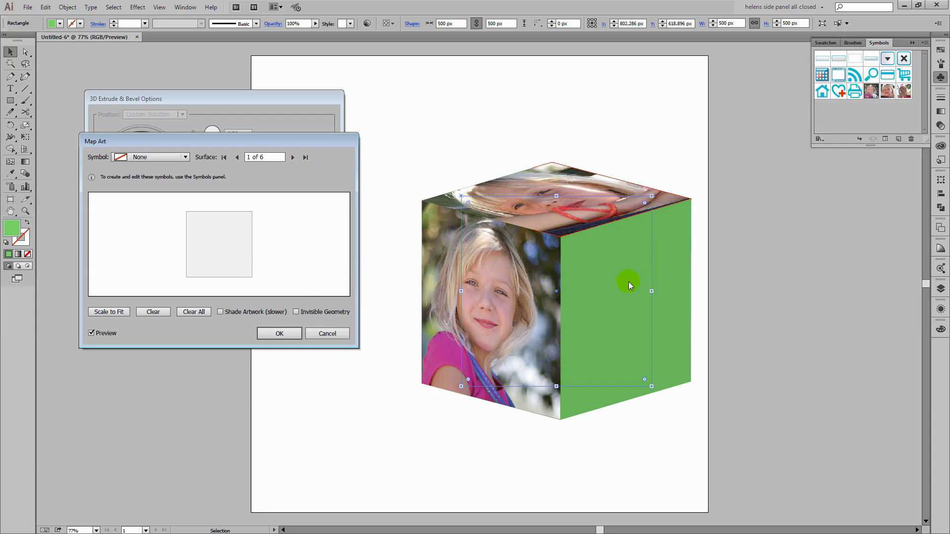
pyautogui.click(164, 157)
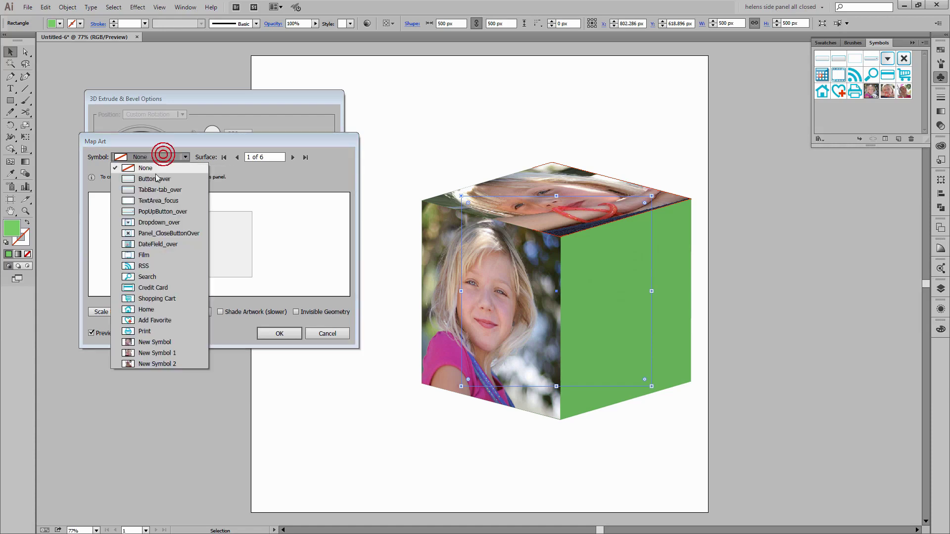
pyautogui.click(160, 363)
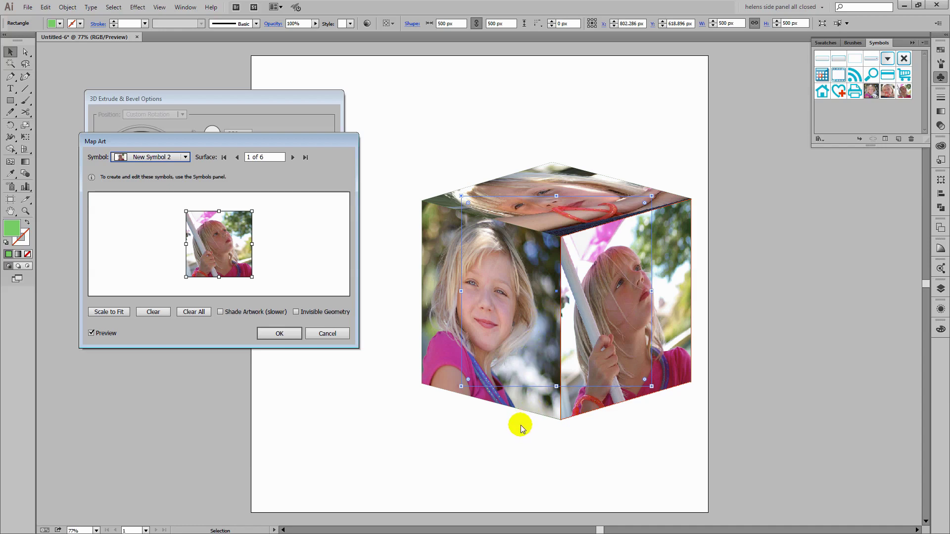
pyautogui.click(277, 335)
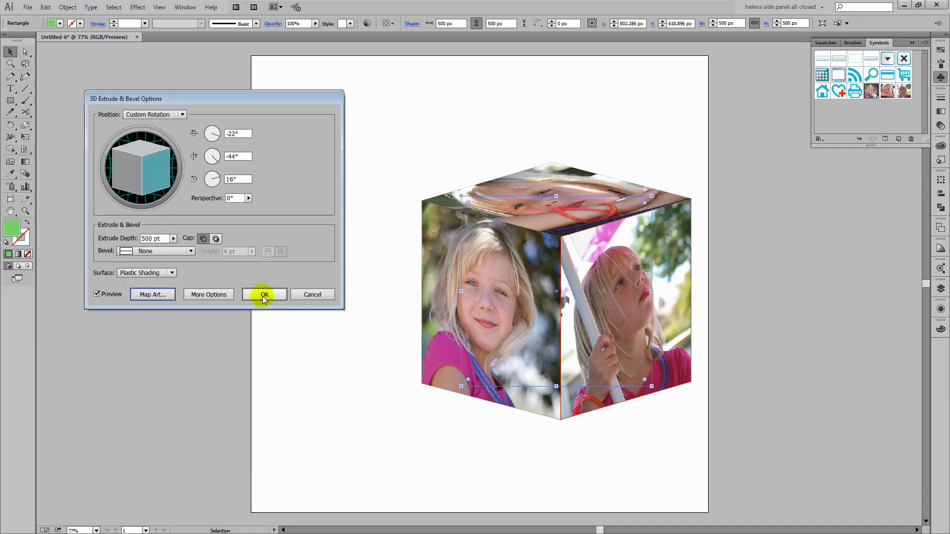
# Apply the photo cube, shift it left toward the centre, reselect it and show its Appearance attributes.
pyautogui.click(264, 294)
pyautogui.moveTo(530, 291); pyautogui.dragTo(428, 284)
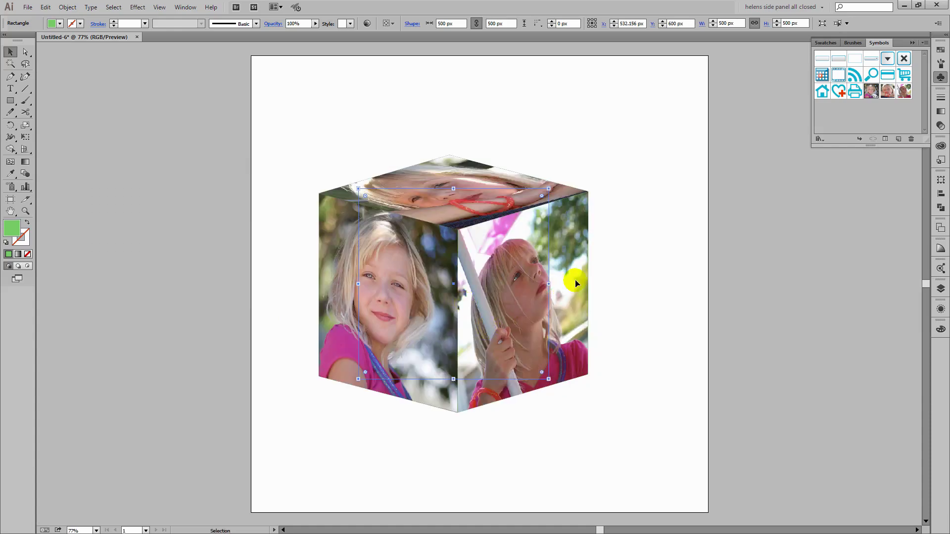
pyautogui.click(653, 289)
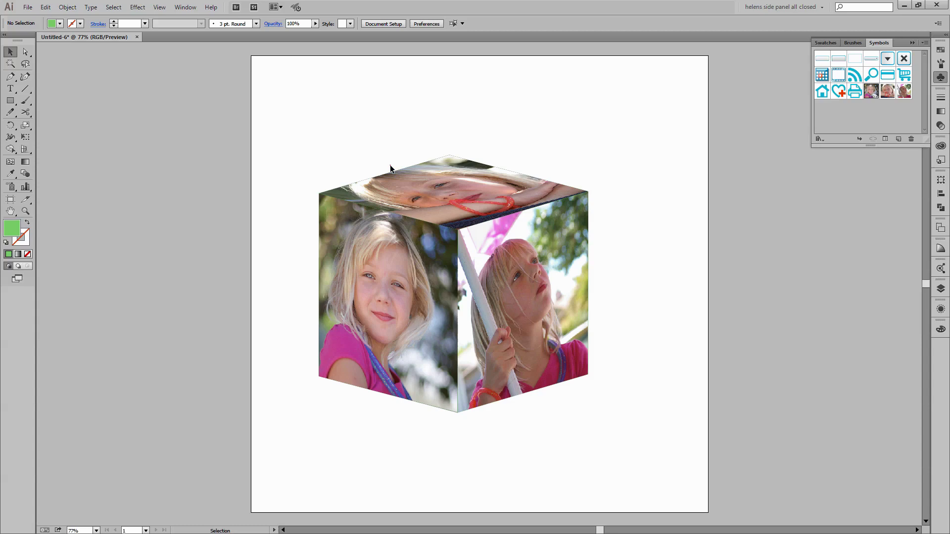
pyautogui.moveTo(377, 158); pyautogui.dragTo(558, 186)
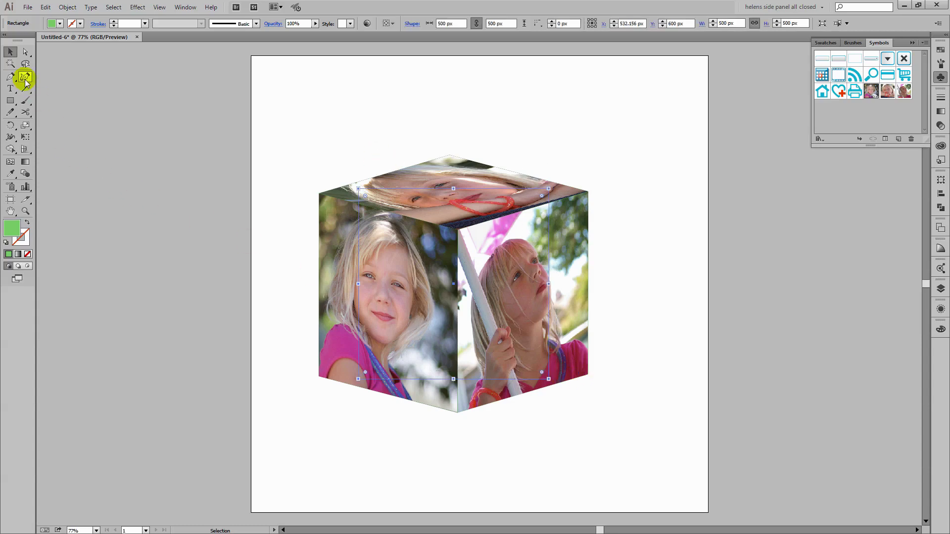
pyautogui.click(940, 311)
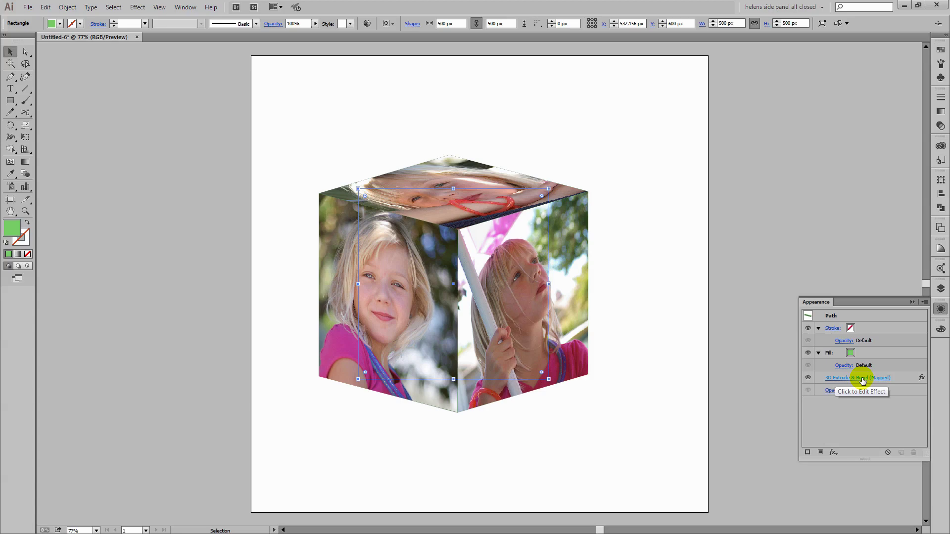
# Set the cube's 3D Extrude & Bevel perspective to about 25°, apply it, and deselect.
pyautogui.click(861, 378)
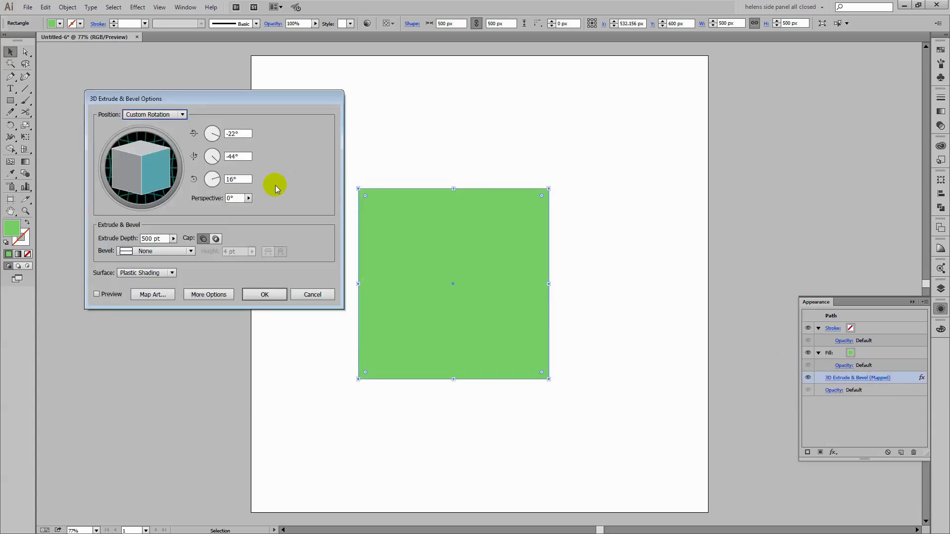
pyautogui.click(96, 295)
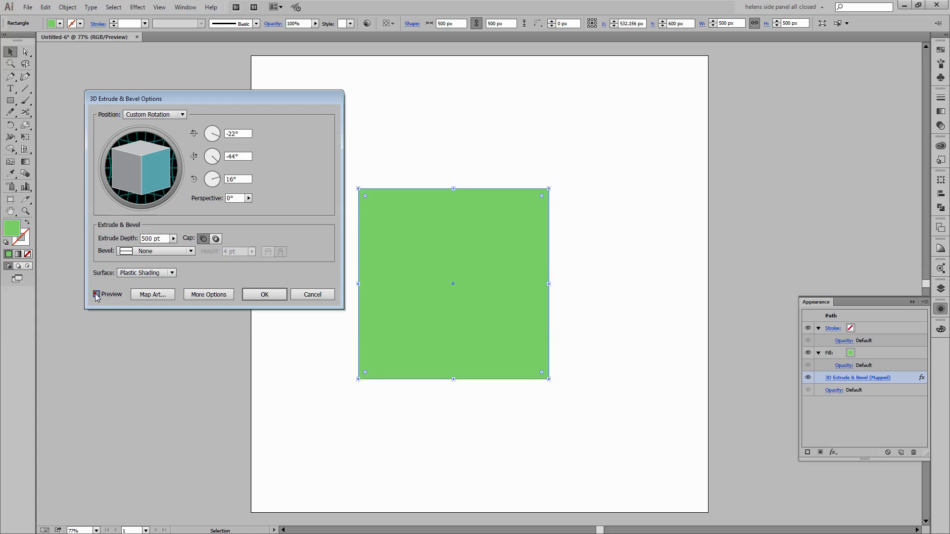
pyautogui.moveTo(184, 98); pyautogui.dragTo(140, 123)
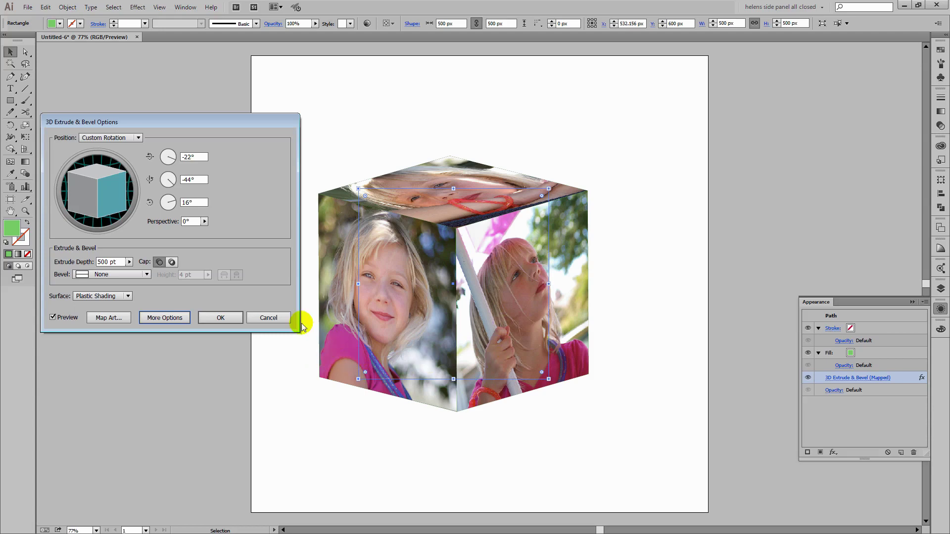
pyautogui.click(204, 221)
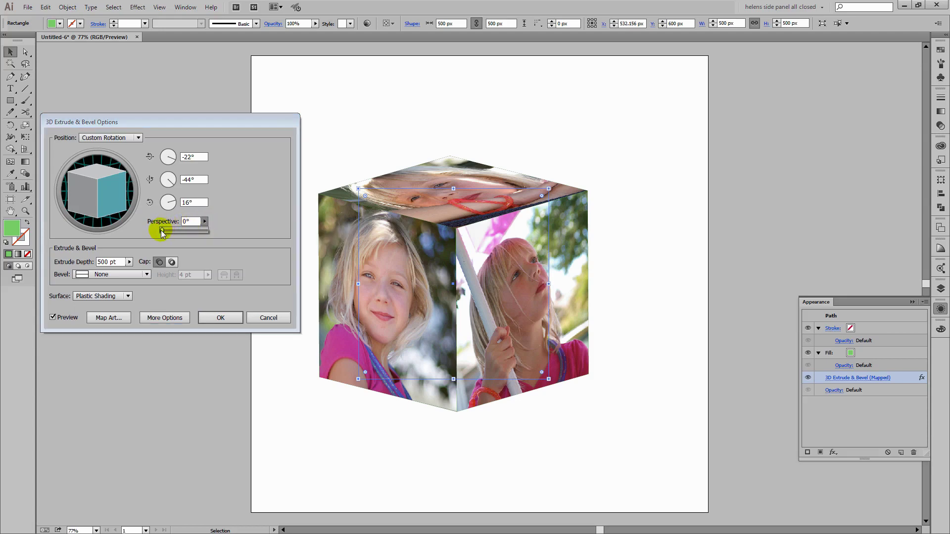
pyautogui.moveTo(172, 232); pyautogui.dragTo(186, 235)
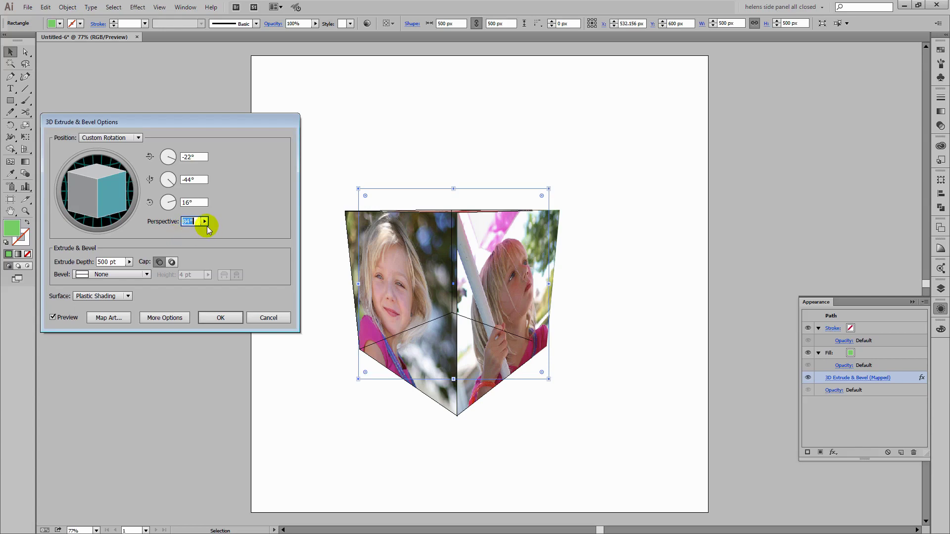
pyautogui.click(204, 221)
pyautogui.moveTo(188, 232); pyautogui.dragTo(169, 233)
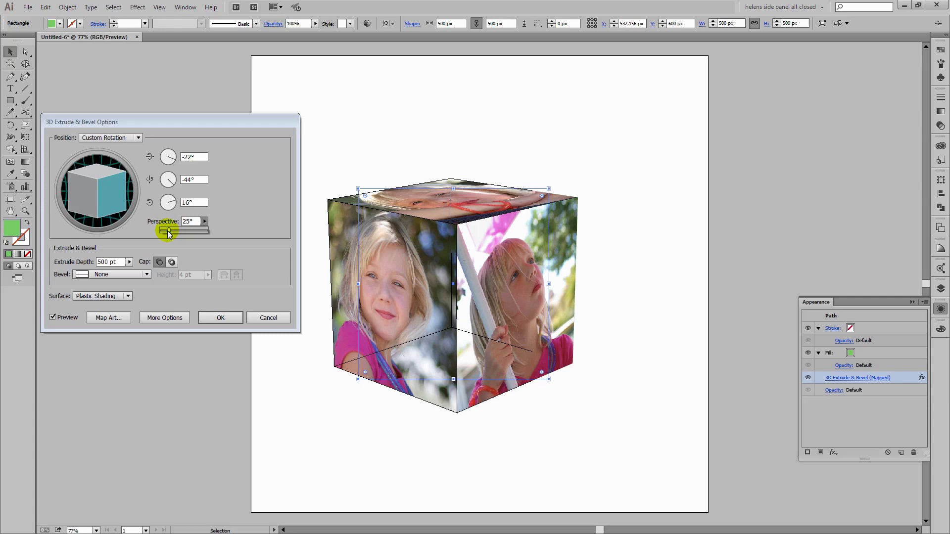
pyautogui.click(220, 318)
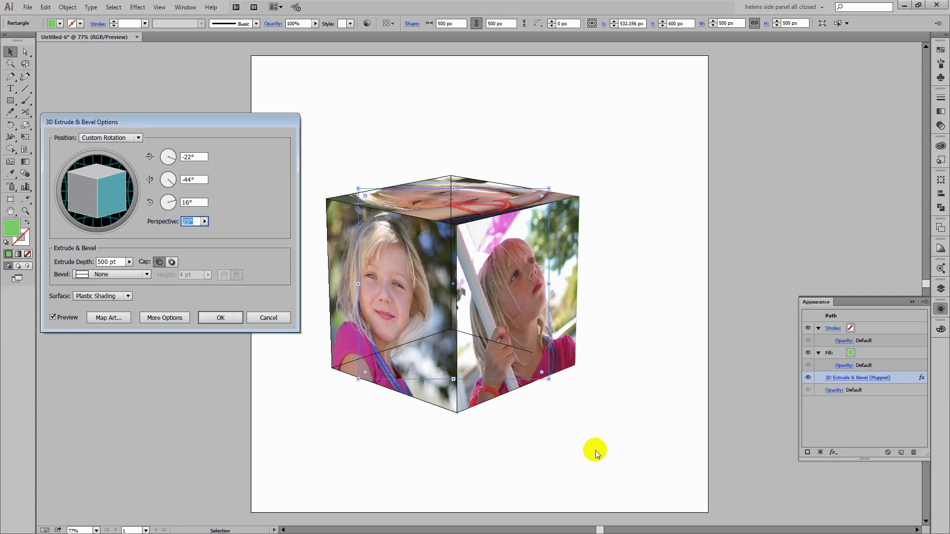
pyautogui.click(220, 318)
pyautogui.click(582, 425)
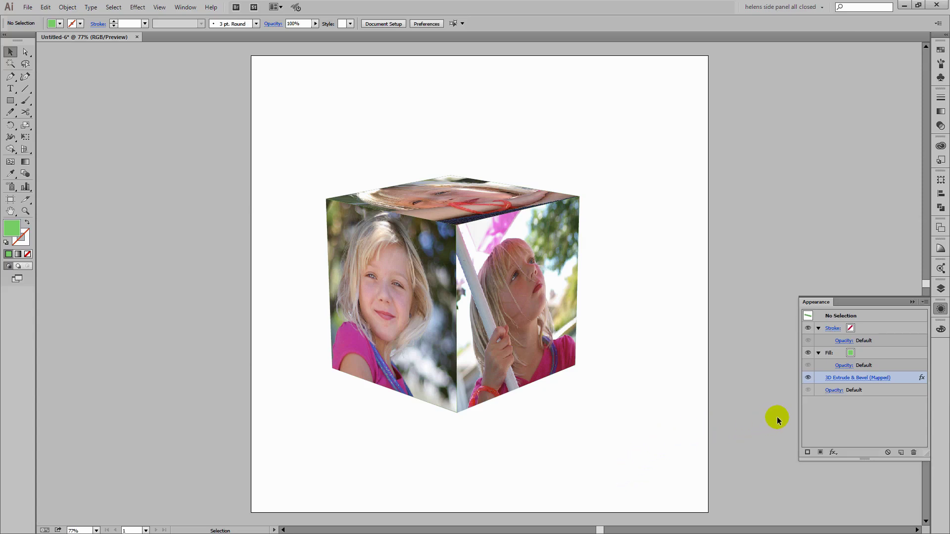
# Marquee-select the whole photo cube, then deselect it.
pyautogui.moveTo(319, 179); pyautogui.dragTo(567, 407)
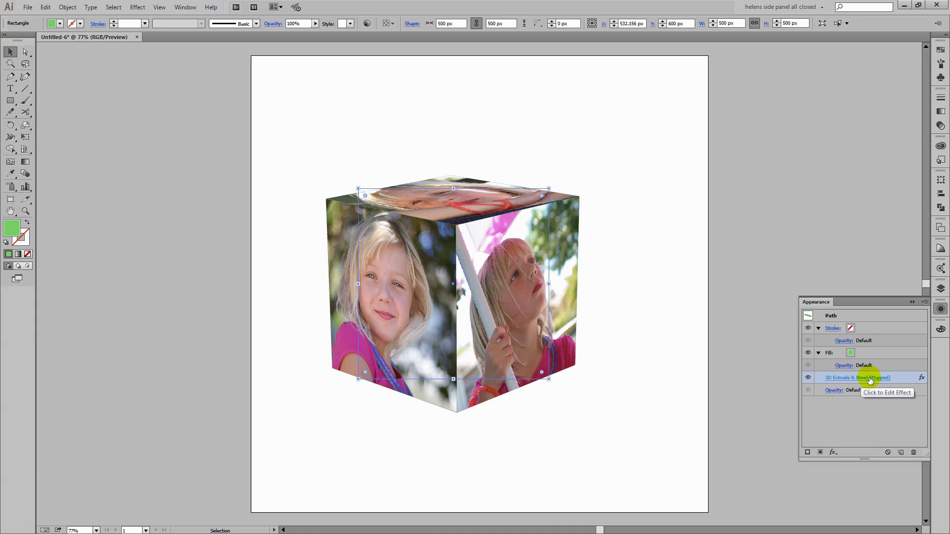
pyautogui.click(642, 490)
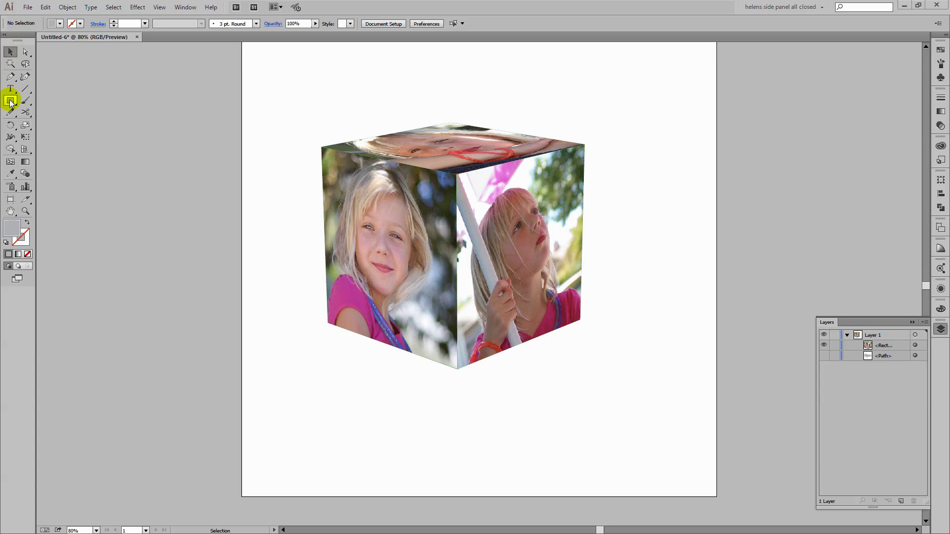
# Draw a grey square at the lower left of the artboard.
pyautogui.moveTo(10, 100); pyautogui.dragTo(44, 95)
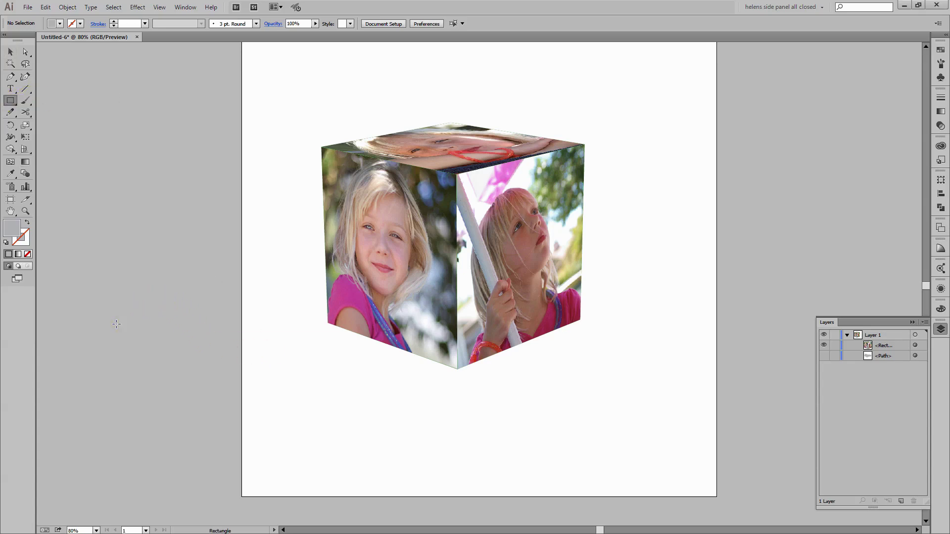
pyautogui.moveTo(116, 325)
pyautogui.mouseDown()
pyautogui.moveTo(282, 451)
pyautogui.moveTo(295, 500)
pyautogui.mouseUp()
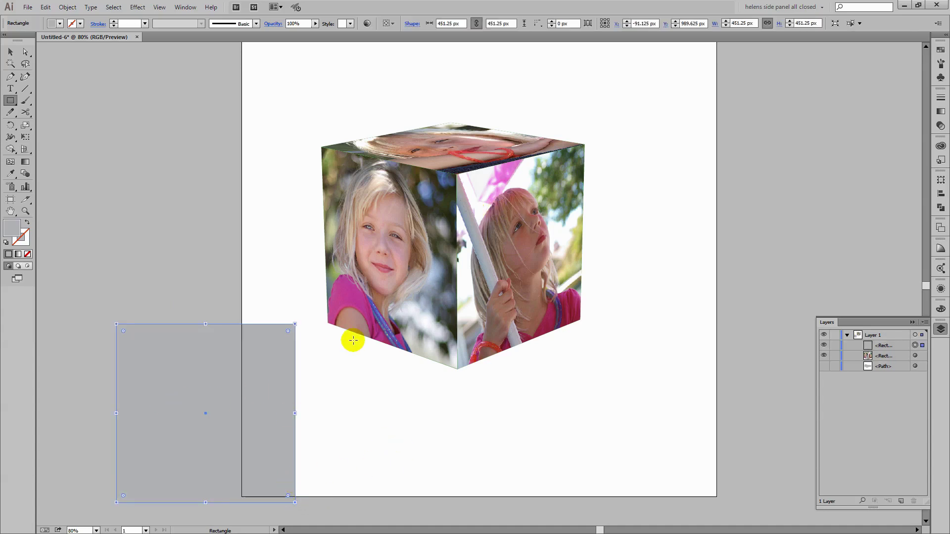
pyautogui.click(940, 50)
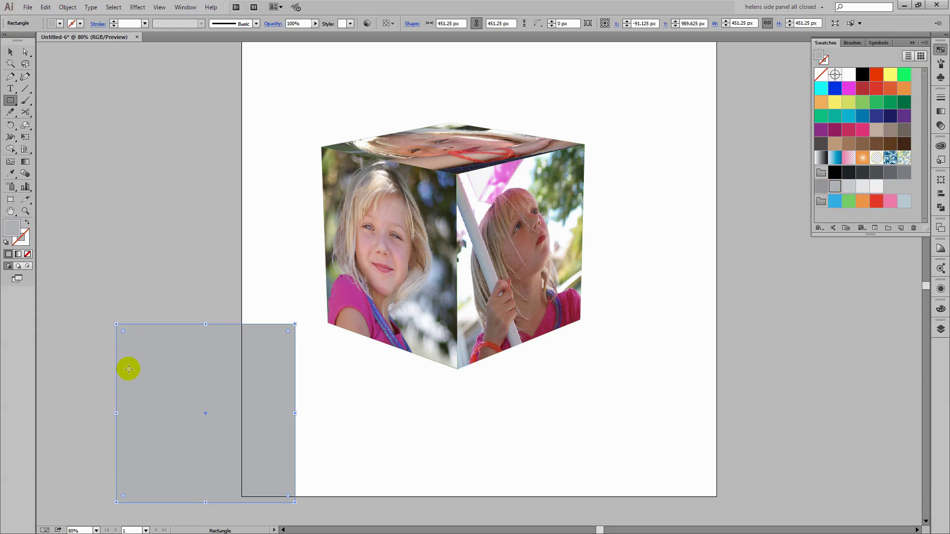
# Move the square under the cube, rotate it 45° into a diamond, and enlarge it to about 686 px.
pyautogui.press('v')
pyautogui.moveTo(135, 377); pyautogui.dragTo(391, 369)
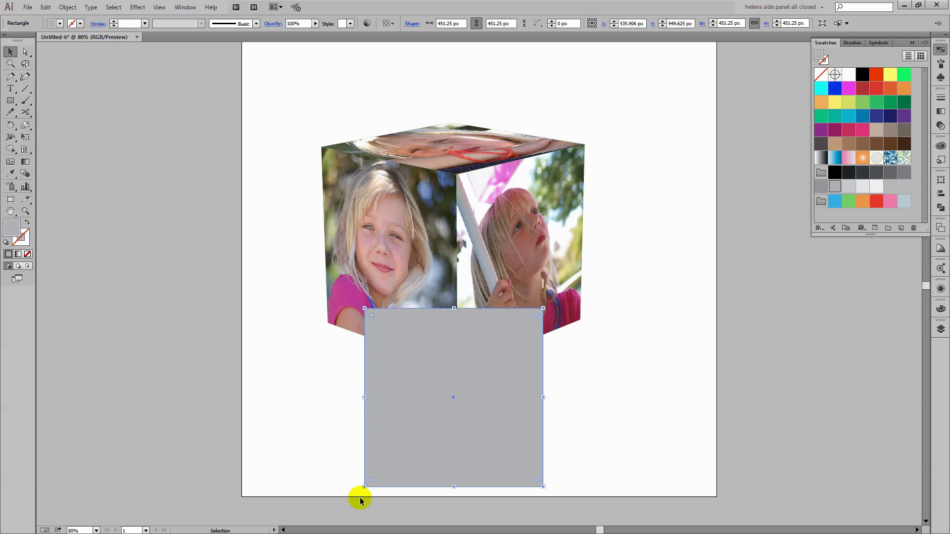
pyautogui.moveTo(360, 490)
pyautogui.mouseDown()
pyautogui.moveTo(326, 375)
pyautogui.moveTo(315, 406)
pyautogui.mouseUp()
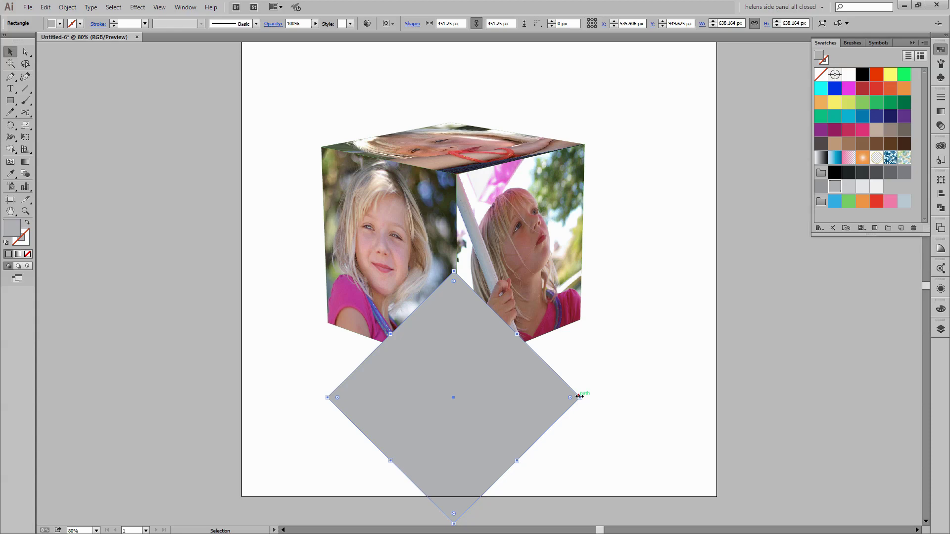
pyautogui.moveTo(579, 397); pyautogui.dragTo(594, 399)
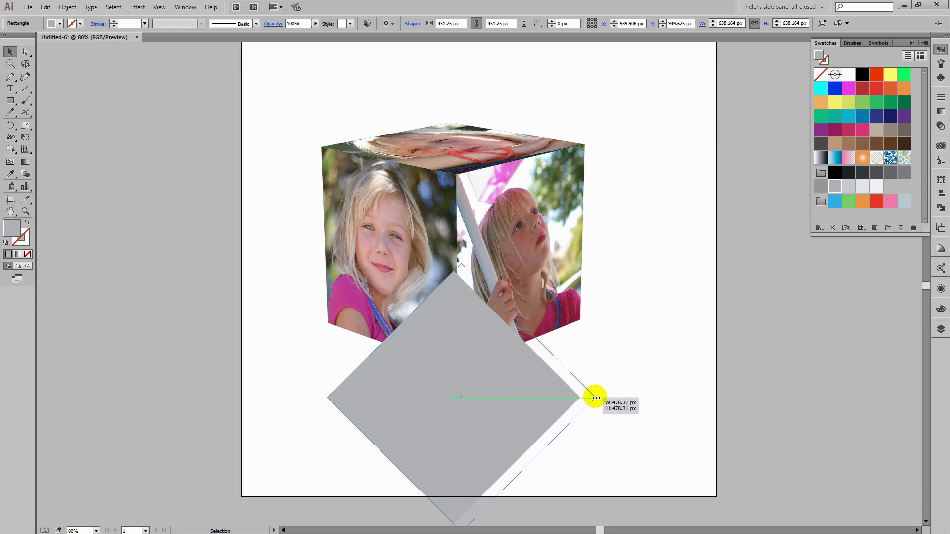
pyautogui.moveTo(594, 399); pyautogui.dragTo(598, 398)
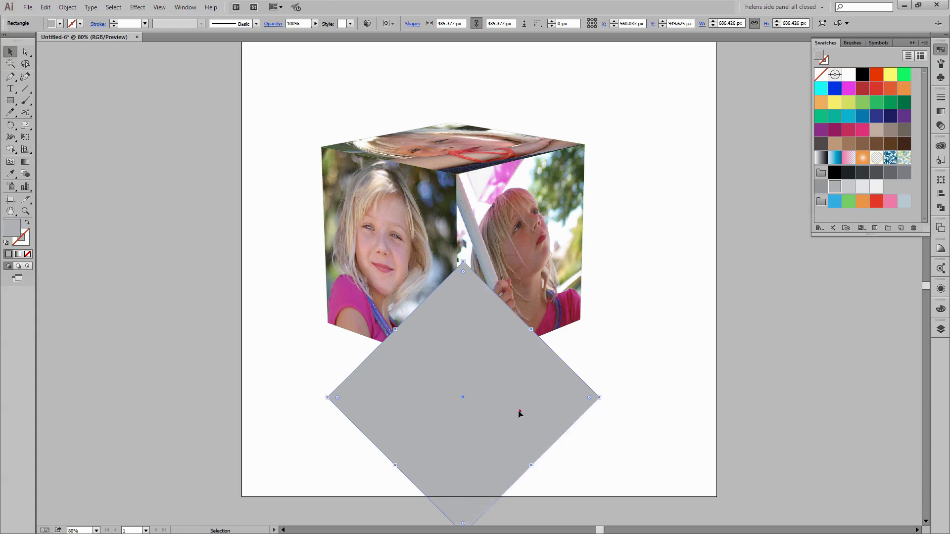
pyautogui.moveTo(520, 414); pyautogui.dragTo(516, 397)
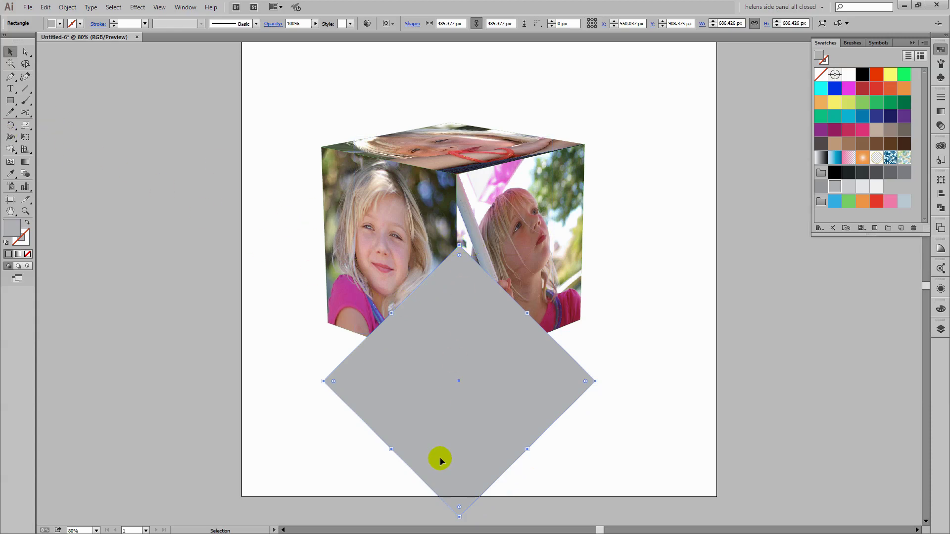
# Lock the photo cube in the Layers panel.
pyautogui.click(917, 310)
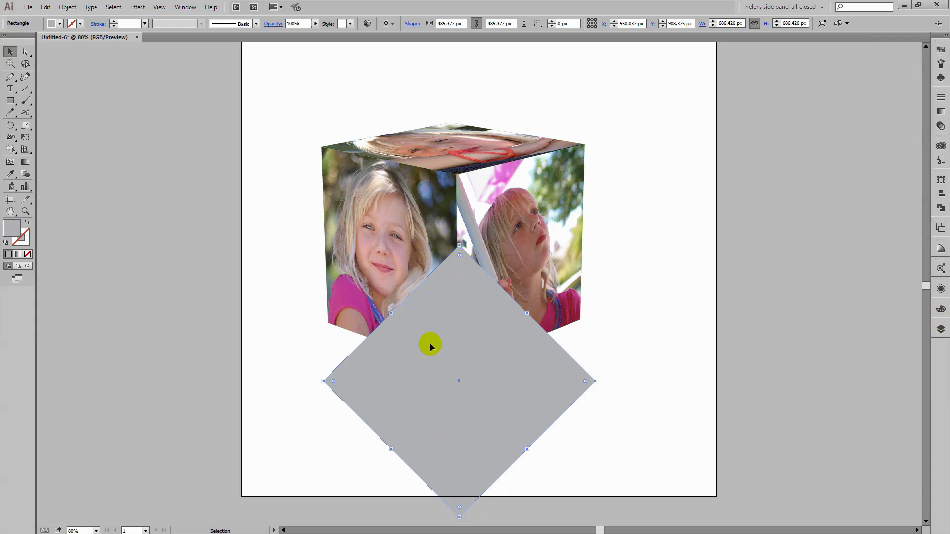
pyautogui.click(941, 329)
pyautogui.click(835, 346)
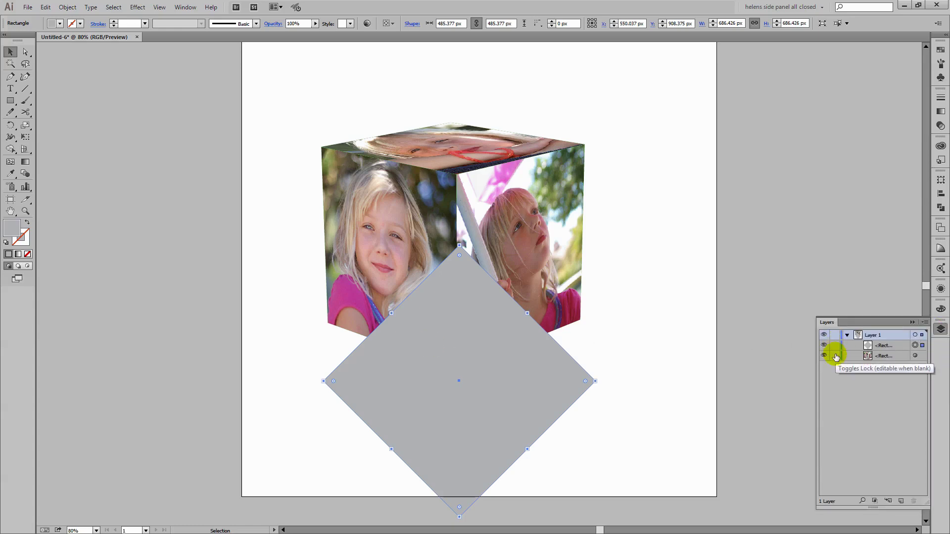
pyautogui.click(835, 357)
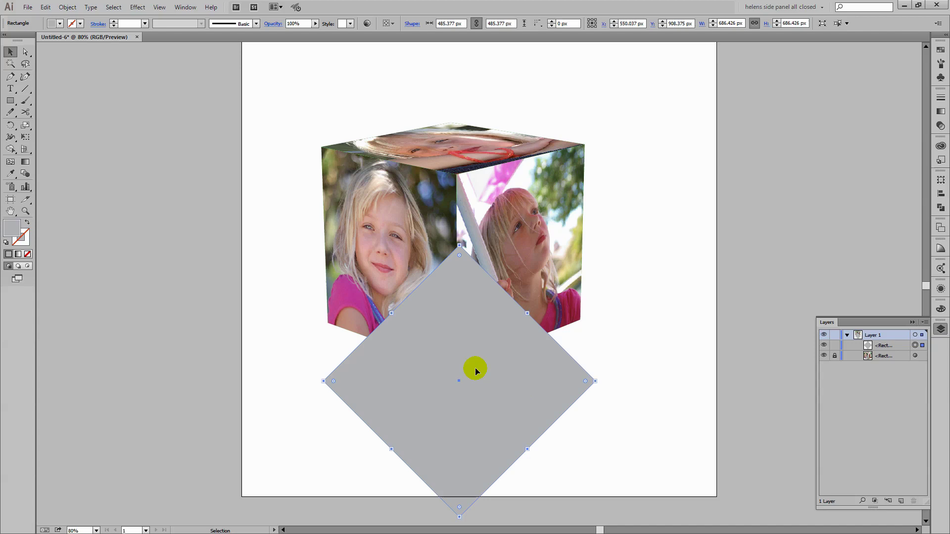
# Squash the diamond vertically to about 214 px by scaling its top and bottom anchors.
pyautogui.click(25, 52)
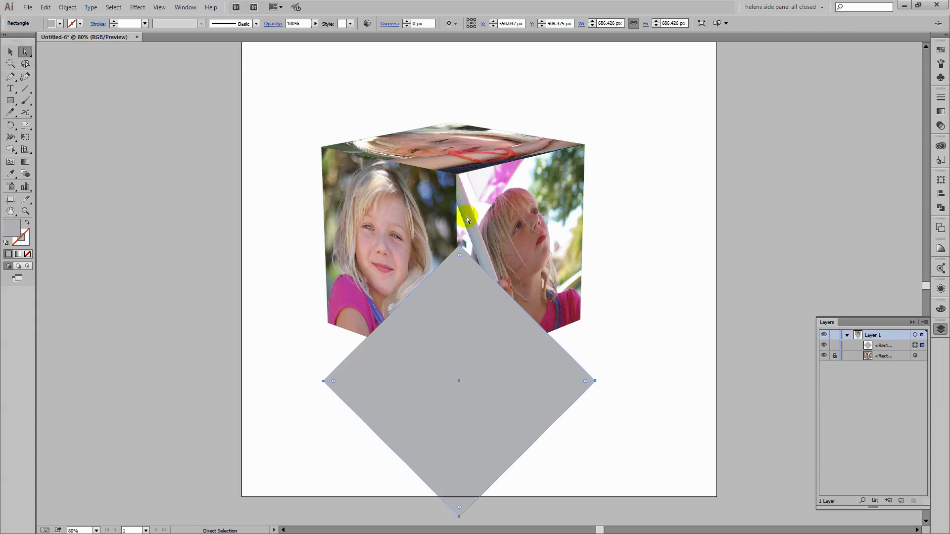
pyautogui.click(458, 246)
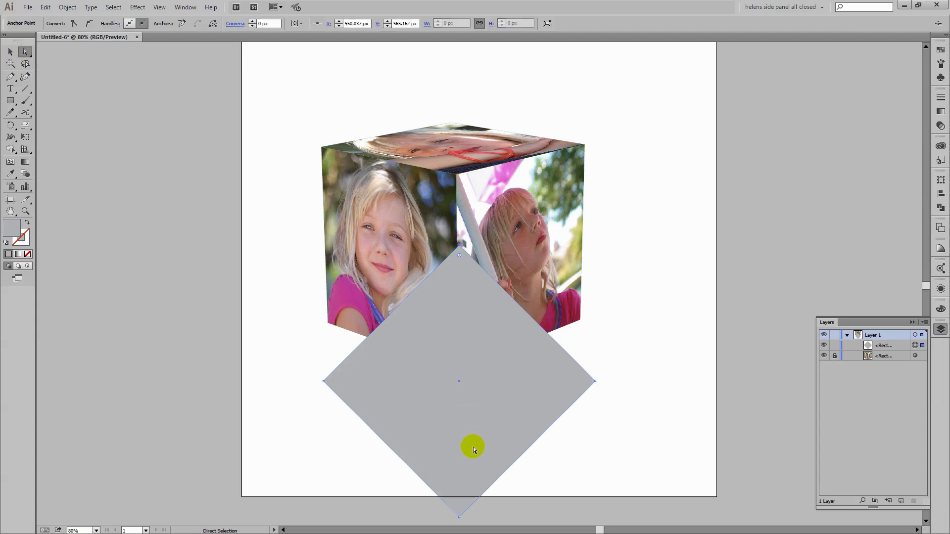
pyautogui.keyDown('shift'); pyautogui.click(458, 509); pyautogui.keyUp('shift')
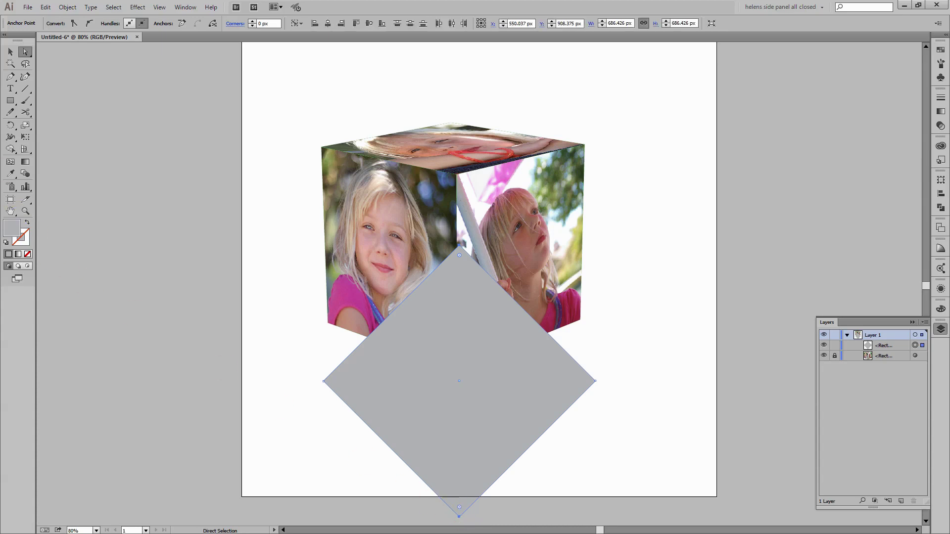
pyautogui.click(26, 125)
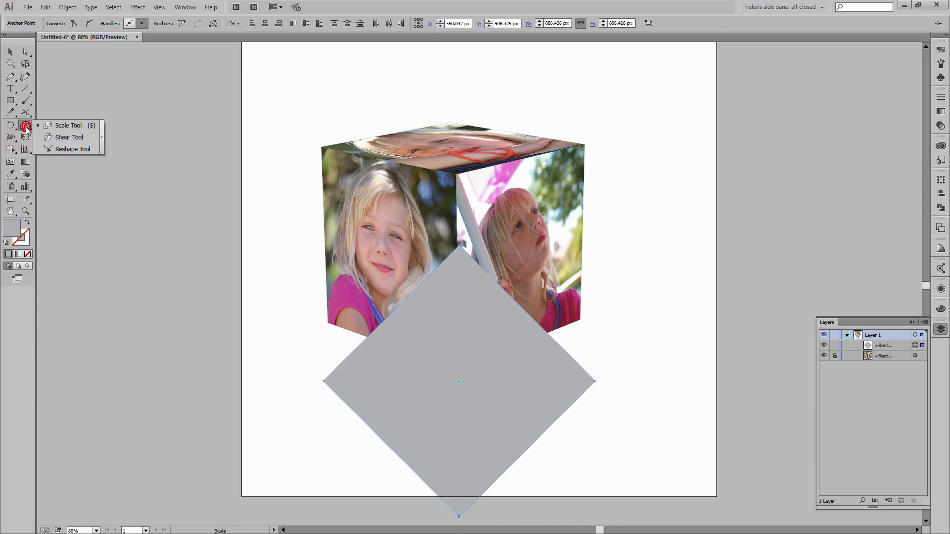
pyautogui.click(59, 125)
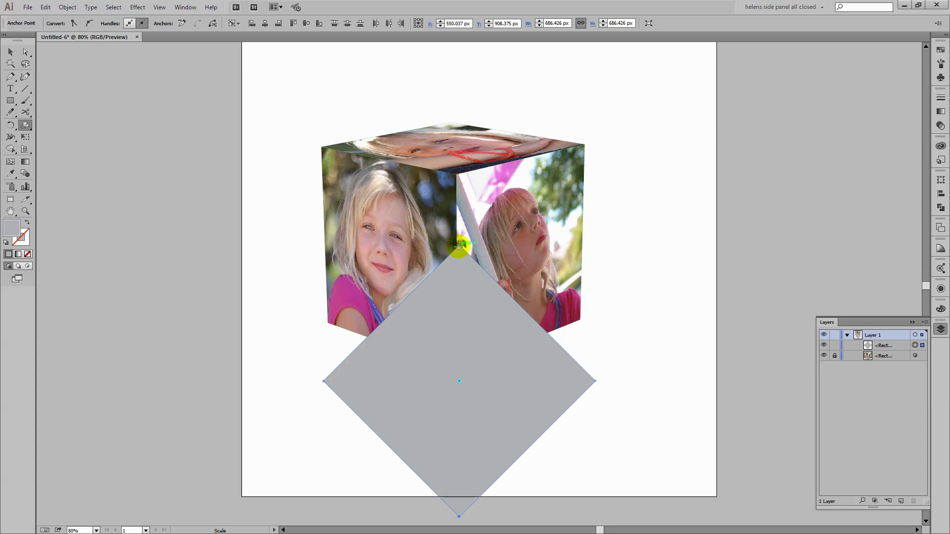
pyautogui.moveTo(459, 246); pyautogui.dragTo(443, 340)
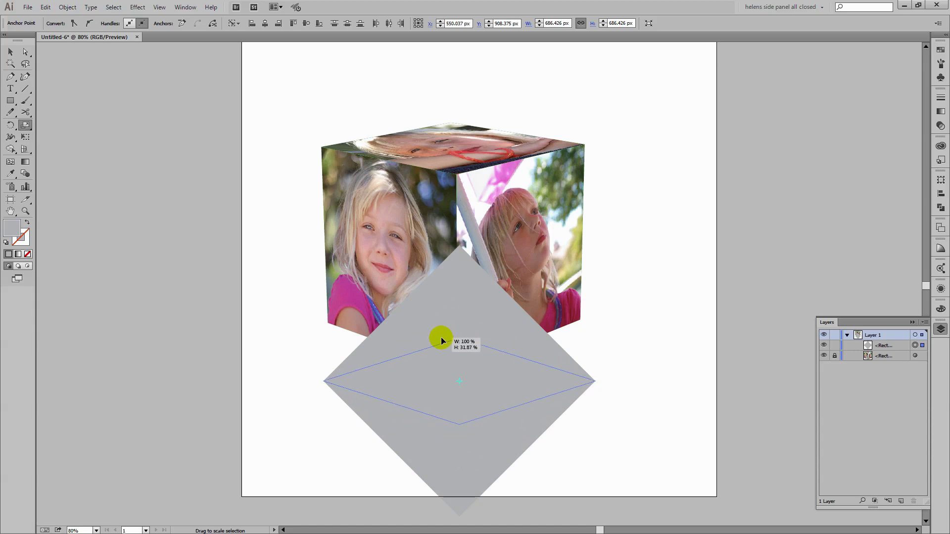
pyautogui.moveTo(441, 337); pyautogui.dragTo(441, 338)
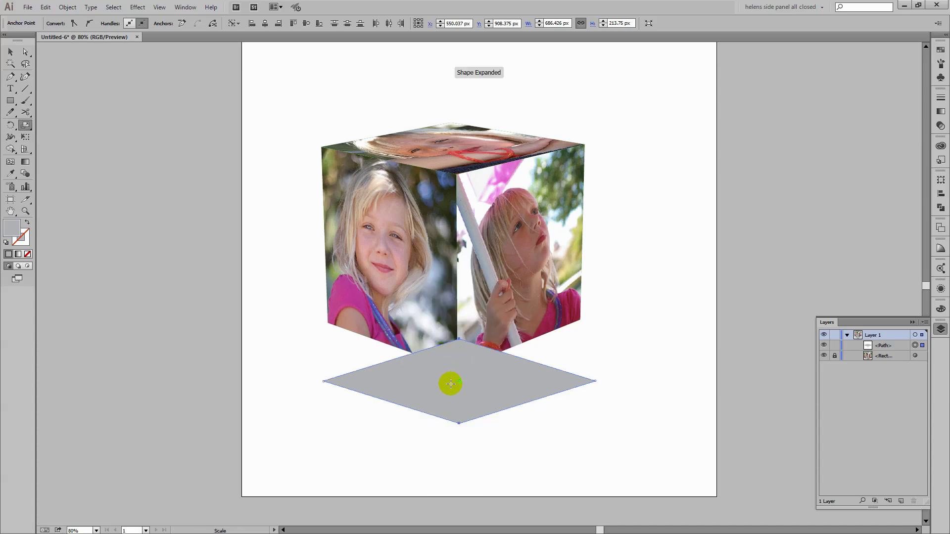
# Move the flattened rhombus off the cube's top to the cube's lower right.
pyautogui.click(450, 384)
pyautogui.moveTo(450, 390); pyautogui.dragTo(449, 155)
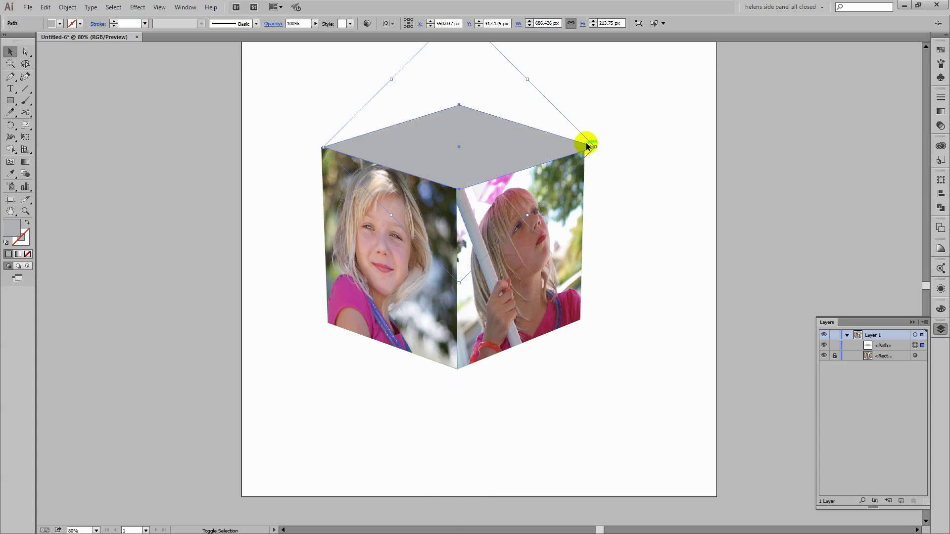
pyautogui.moveTo(596, 147); pyautogui.dragTo(586, 148)
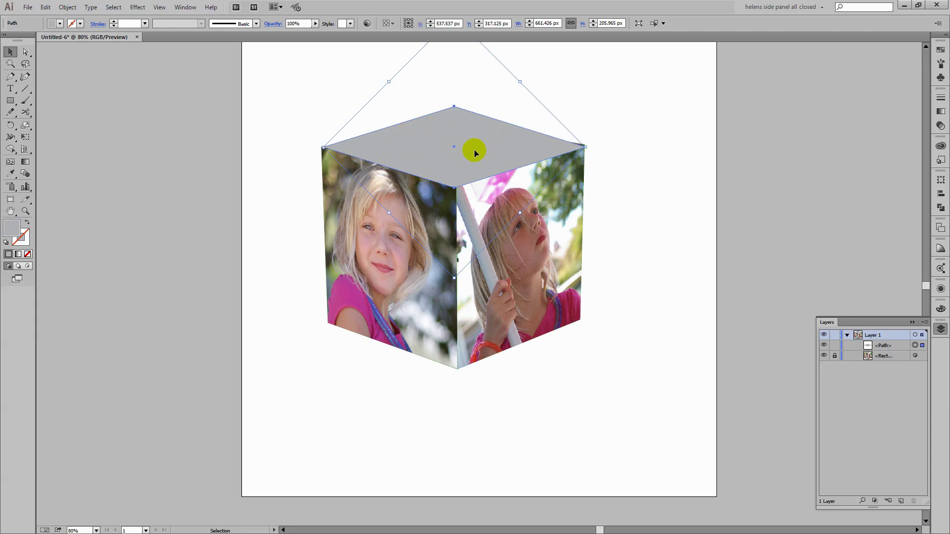
pyautogui.moveTo(474, 153)
pyautogui.mouseDown()
pyautogui.moveTo(555, 245)
pyautogui.moveTo(599, 329)
pyautogui.mouseUp()
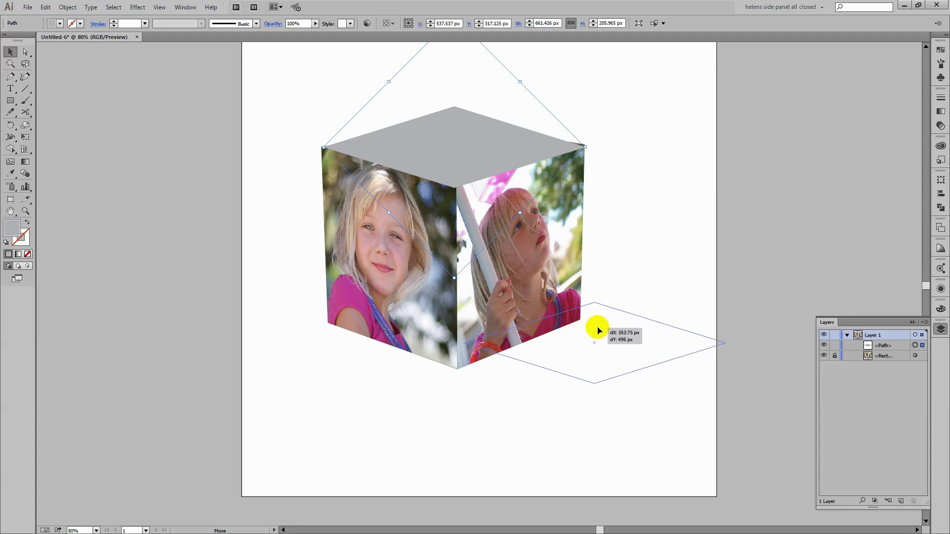
pyautogui.moveTo(599, 329); pyautogui.dragTo(600, 318)
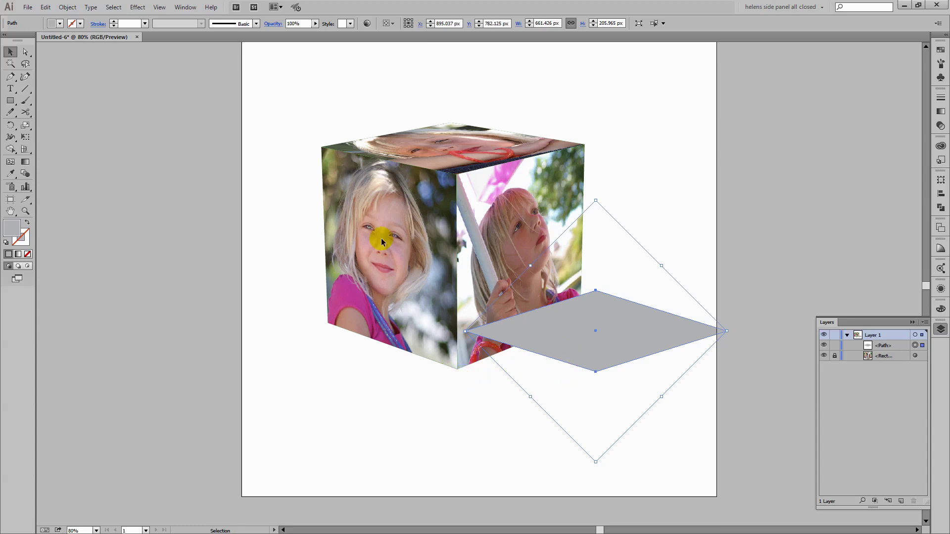
pyautogui.hotkey('ctrl', 'z')
pyautogui.moveTo(587, 271); pyautogui.dragTo(618, 336)
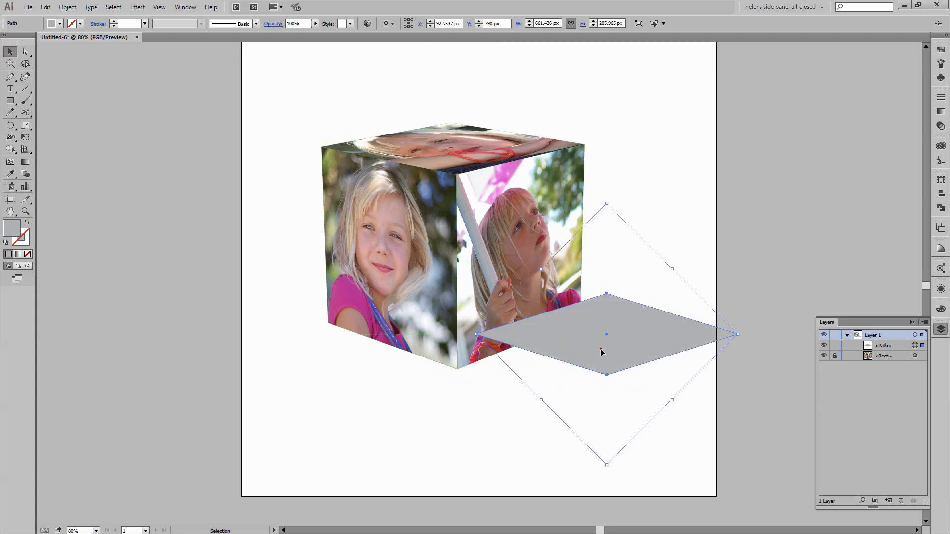
# Reset the rhombus's bounding box and nudge it slightly right.
pyautogui.click(69, 7)
pyautogui.moveTo(85, 19)
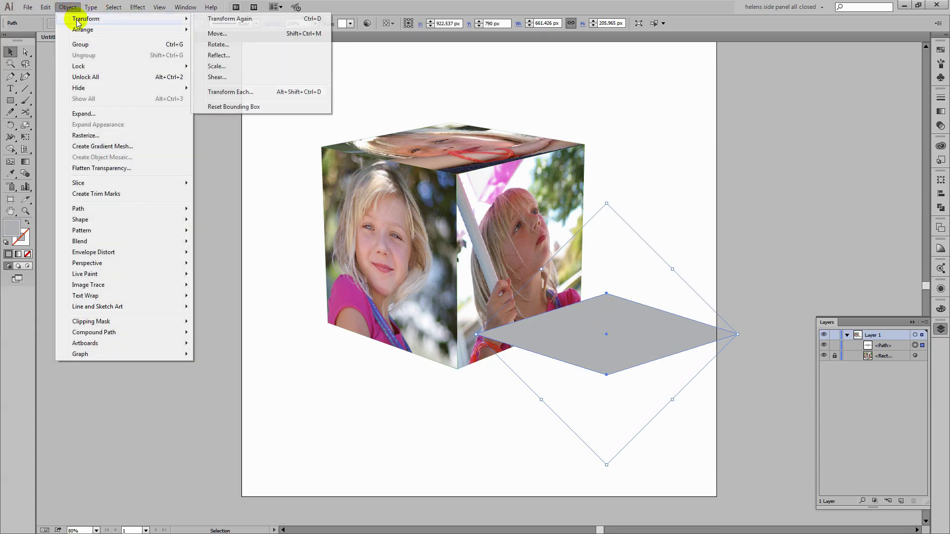
pyautogui.click(233, 107)
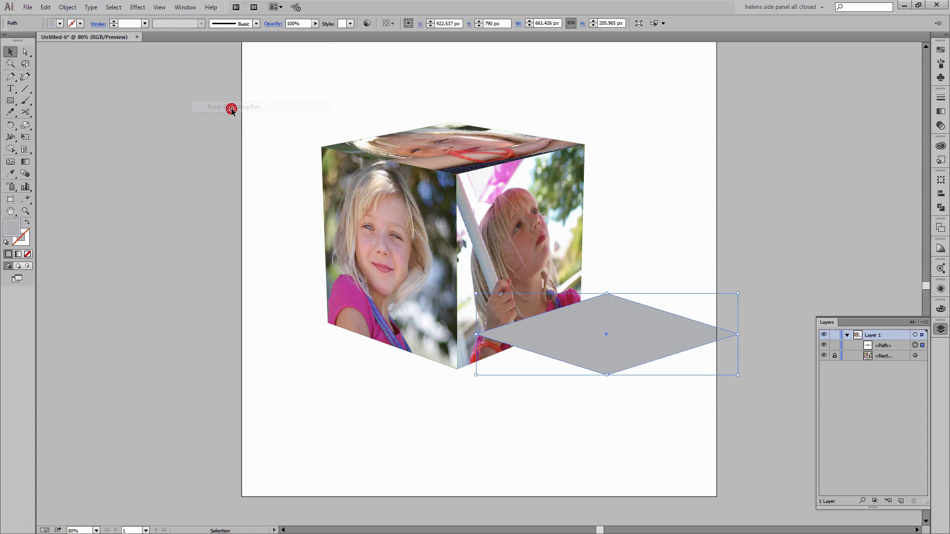
pyautogui.moveTo(618, 314); pyautogui.dragTo(622, 314)
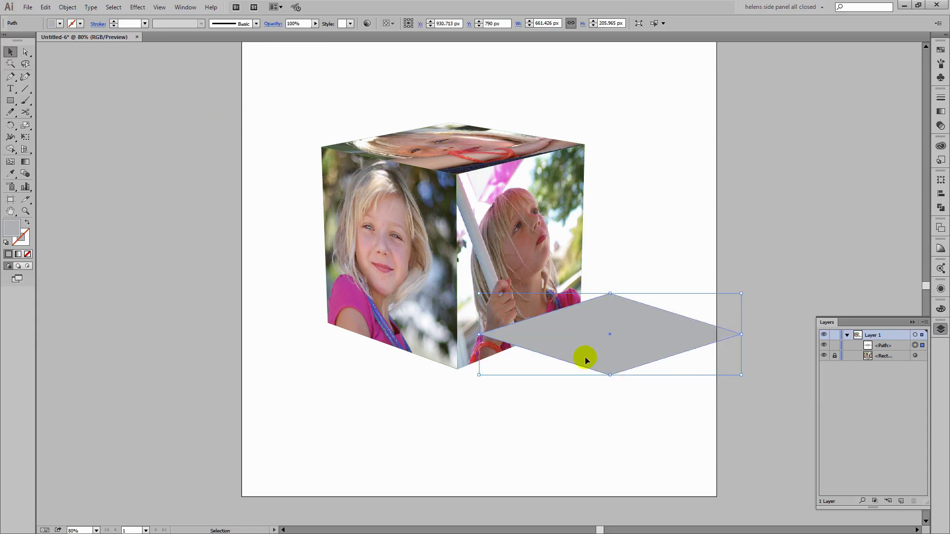
# Draw a closed grey path from the cube's bottom corners to the rhombus, then select both shapes.
pyautogui.click(11, 77)
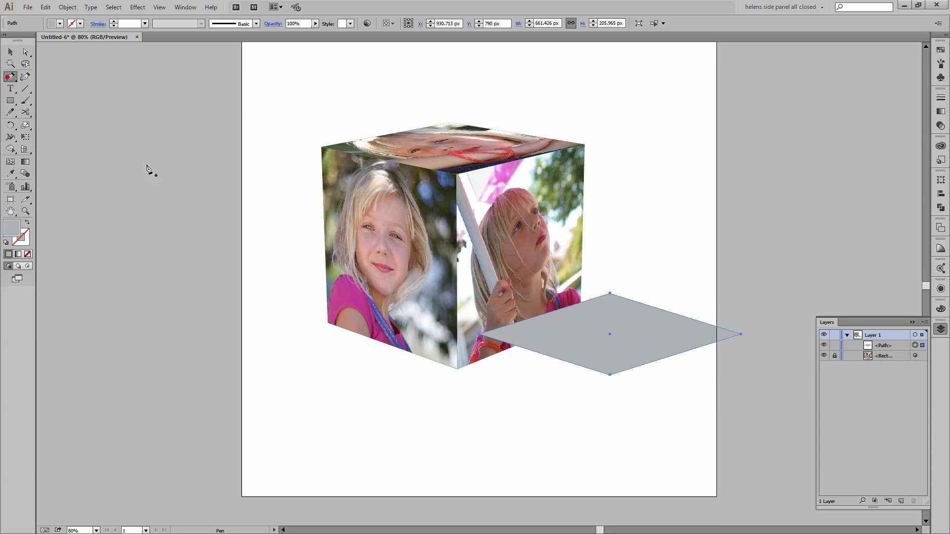
pyautogui.click(331, 321)
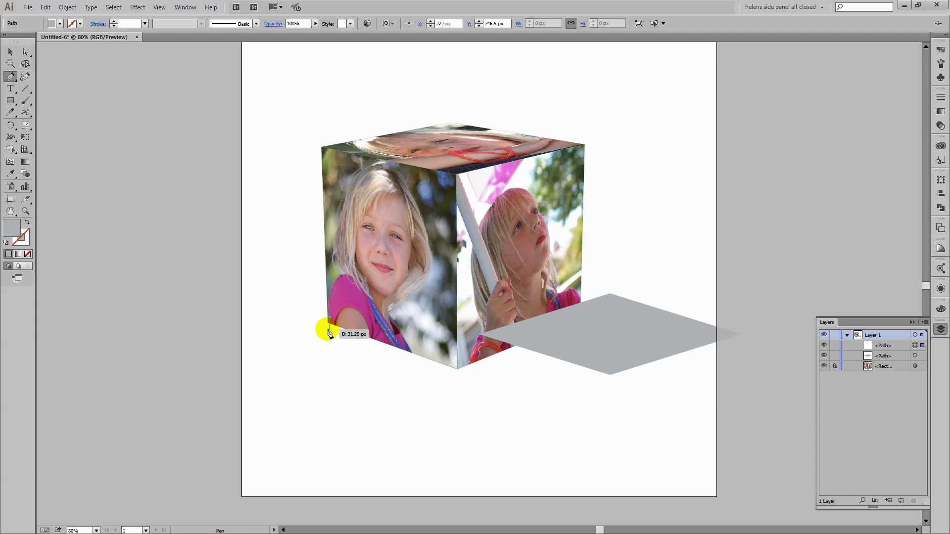
pyautogui.click(329, 330)
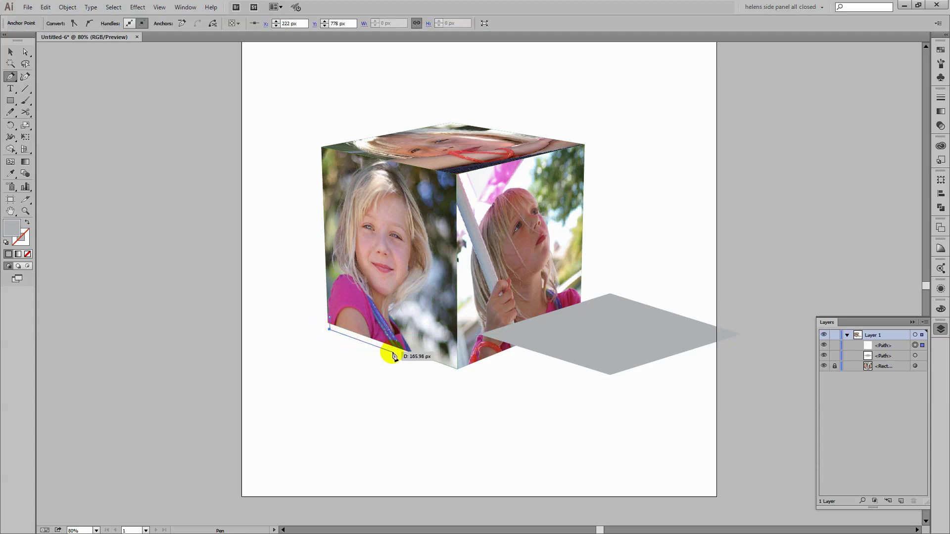
pyautogui.click(459, 375)
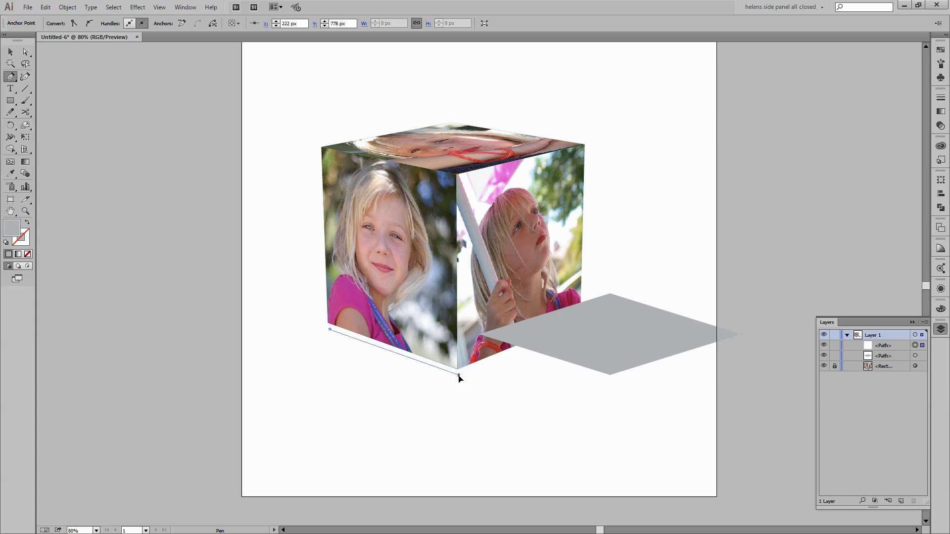
pyautogui.click(610, 375)
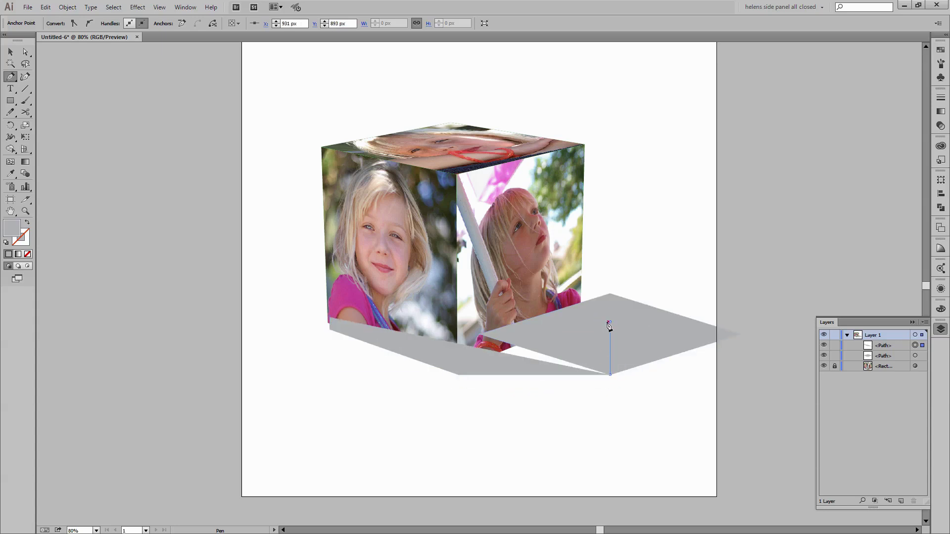
pyautogui.click(609, 324)
pyautogui.click(517, 312)
pyautogui.click(381, 273)
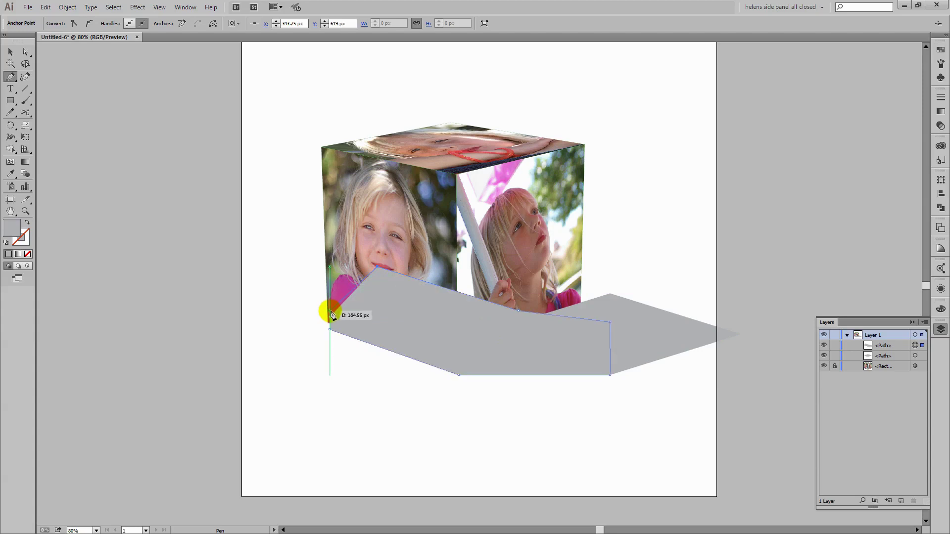
pyautogui.click(333, 318)
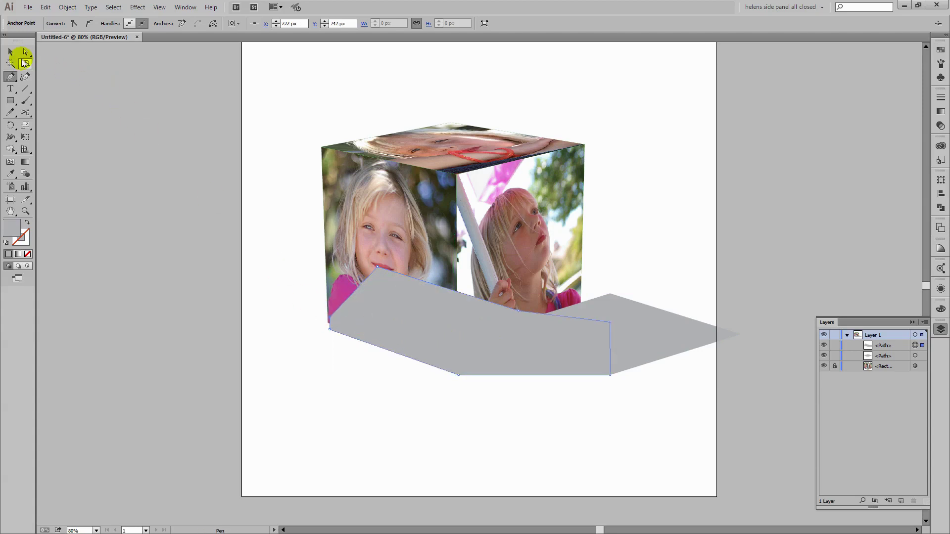
pyautogui.click(11, 53)
pyautogui.moveTo(589, 366); pyautogui.dragTo(643, 402)
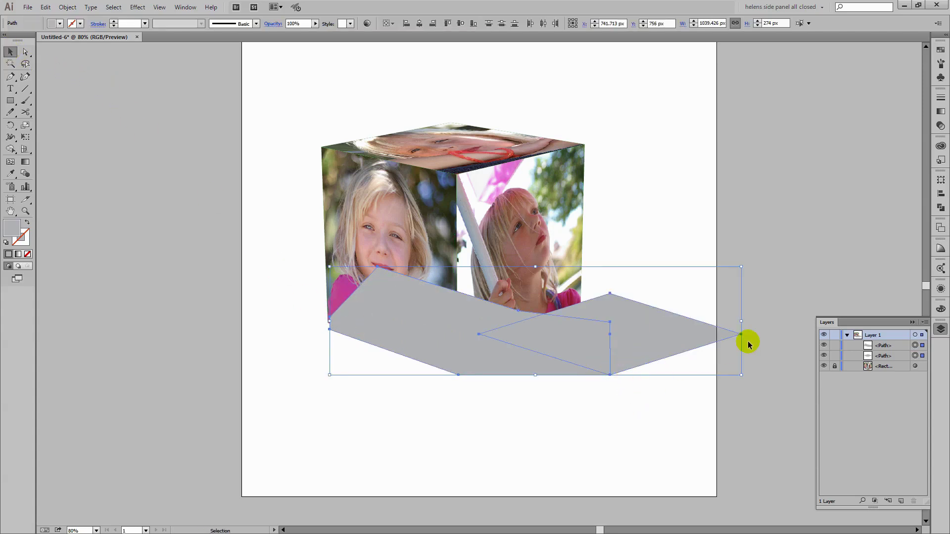
# Unite the two grey shapes with Pathfinder, unlock the cube, and move the shadow below it.
pyautogui.click(941, 208)
pyautogui.click(826, 194)
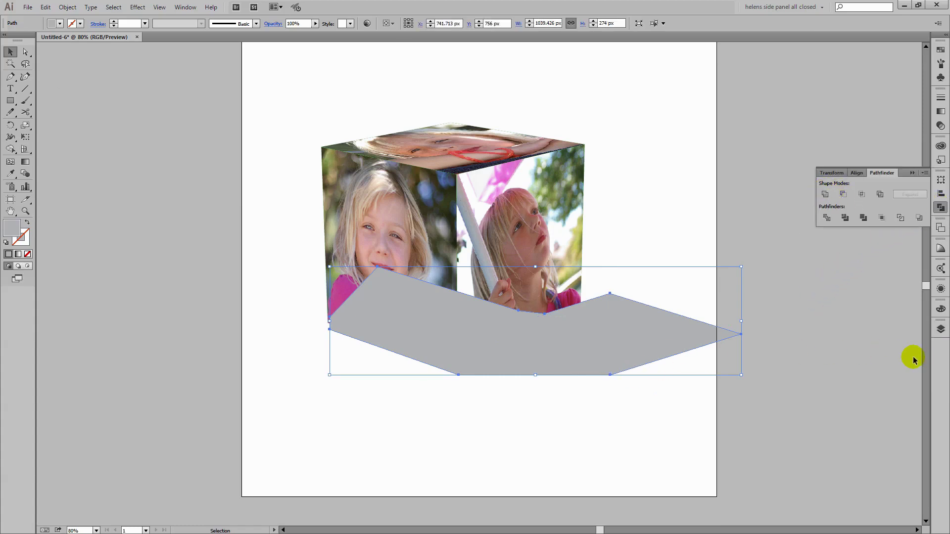
pyautogui.click(940, 330)
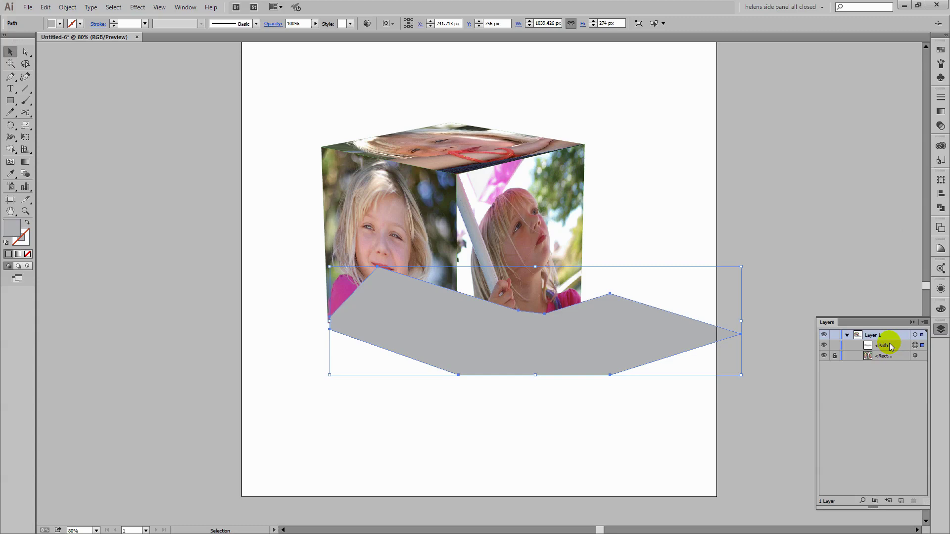
pyautogui.click(835, 357)
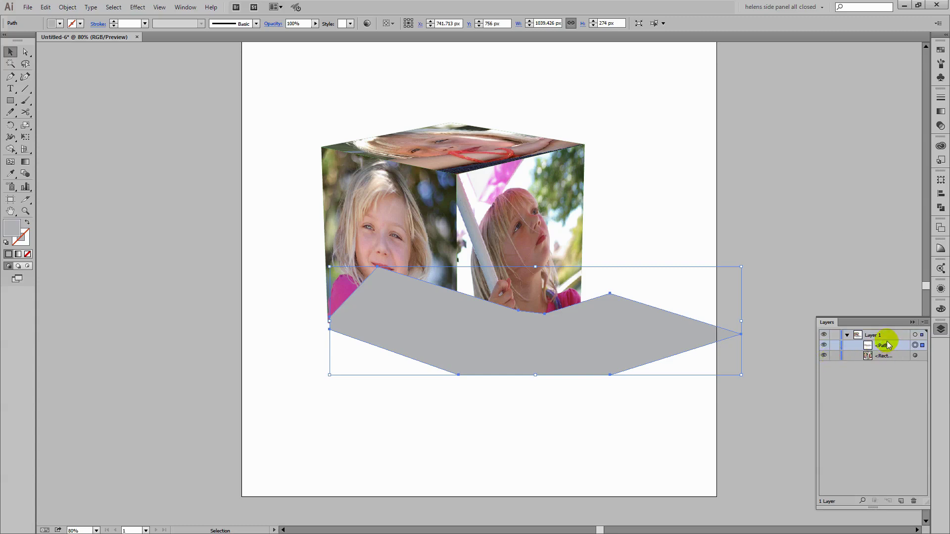
pyautogui.moveTo(888, 344); pyautogui.dragTo(884, 362)
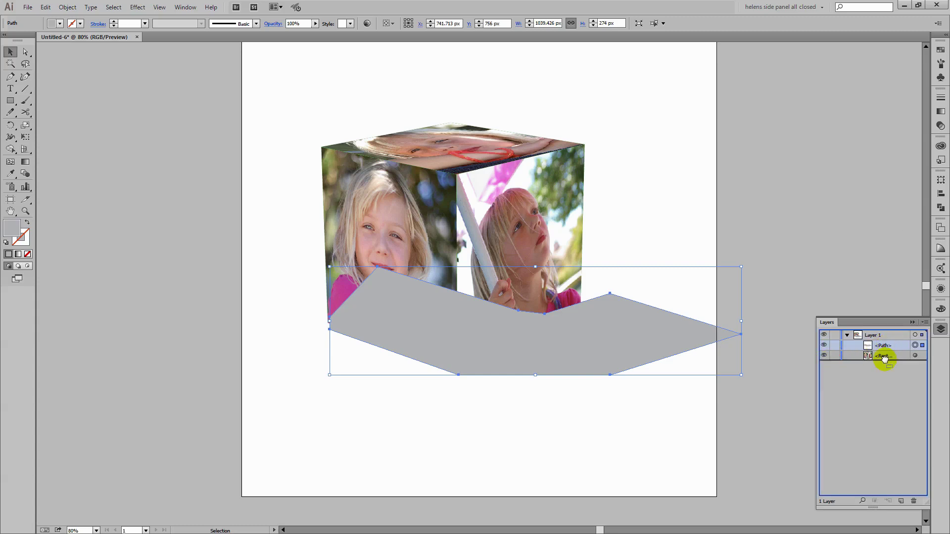
pyautogui.click(542, 406)
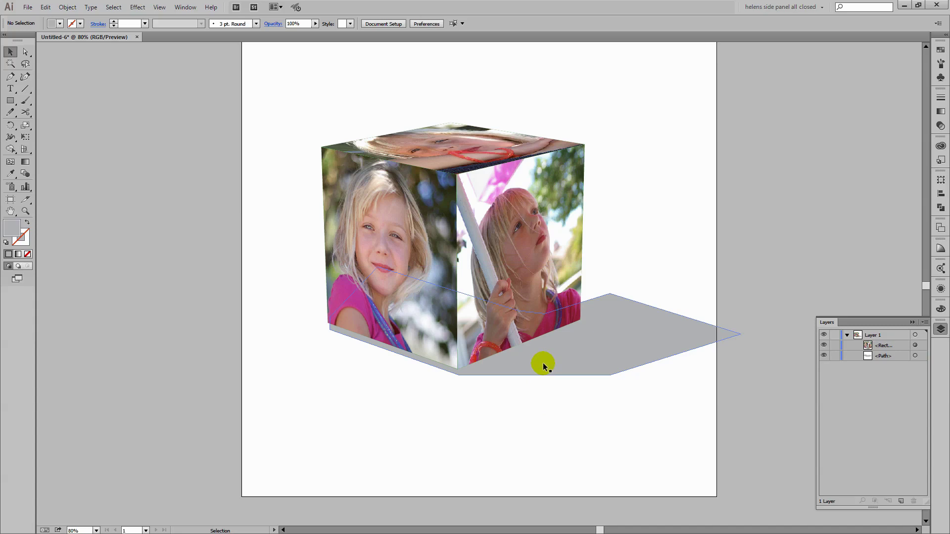
# Apply a 25 px Feather effect to the grey shadow, then deselect it.
pyautogui.click(567, 355)
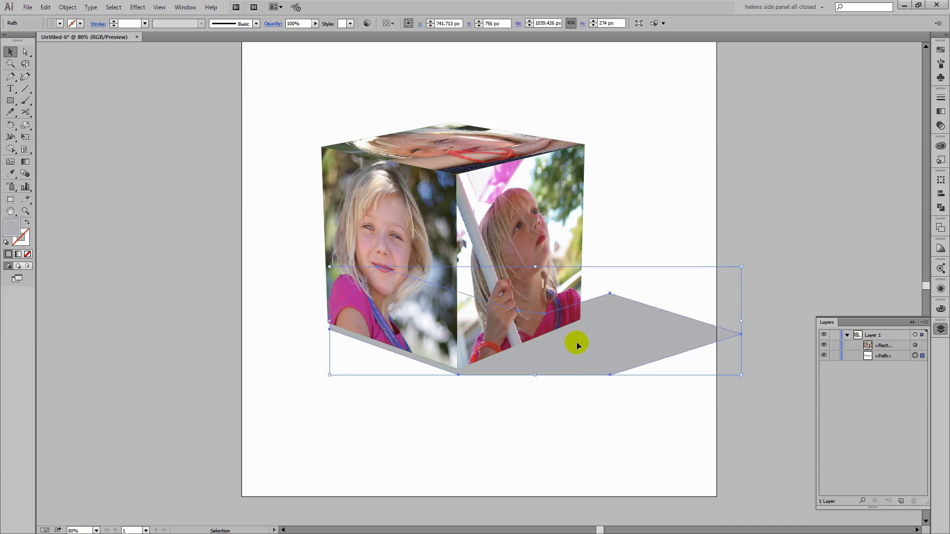
pyautogui.click(138, 8)
pyautogui.moveTo(150, 119)
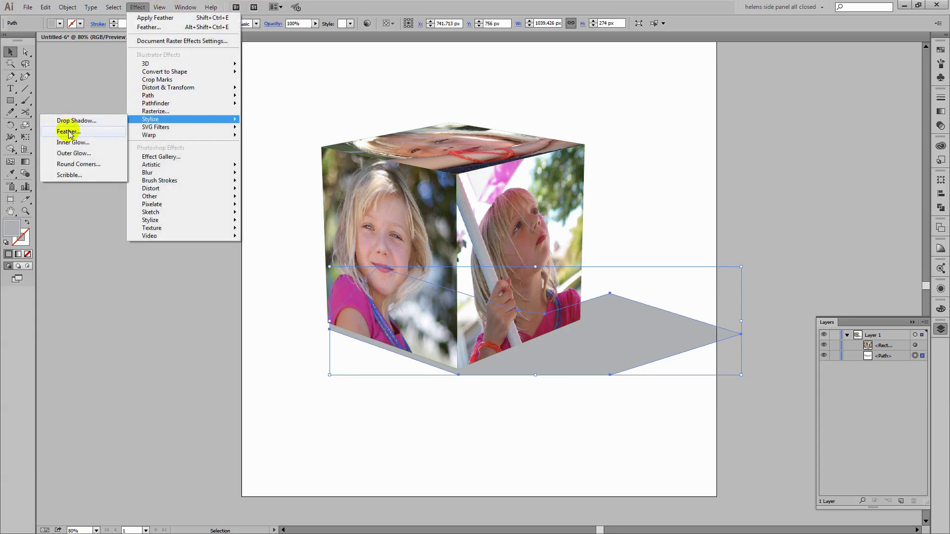
pyautogui.click(68, 133)
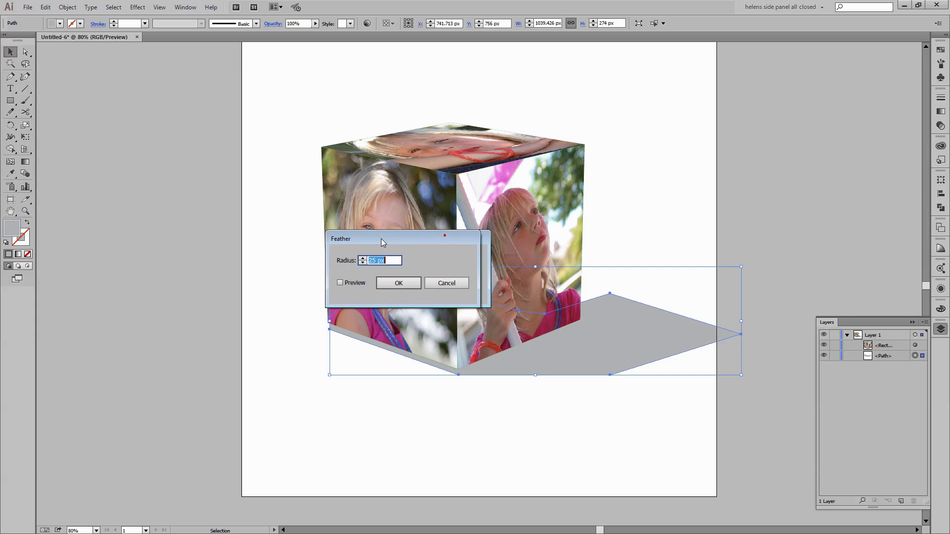
pyautogui.moveTo(460, 253); pyautogui.dragTo(206, 232)
pyautogui.click(167, 274)
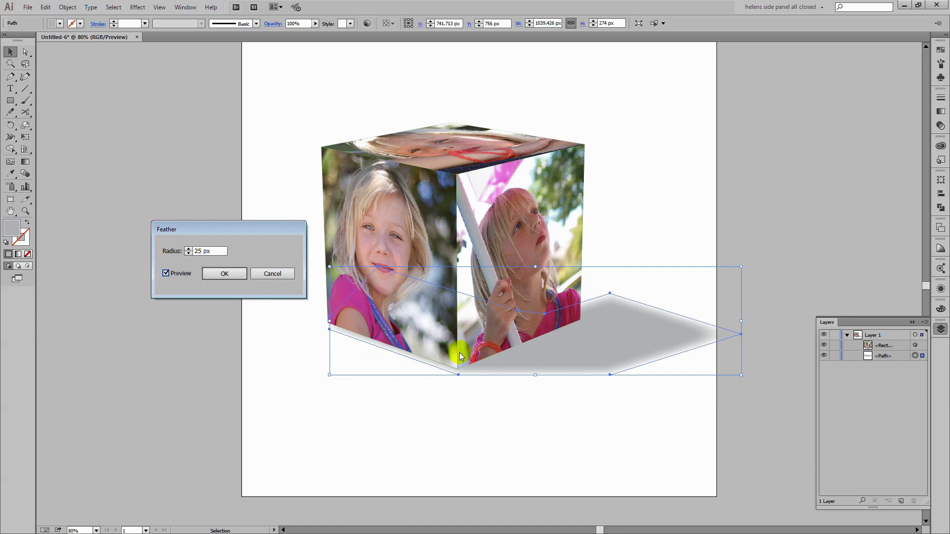
pyautogui.click(223, 276)
pyautogui.click(429, 411)
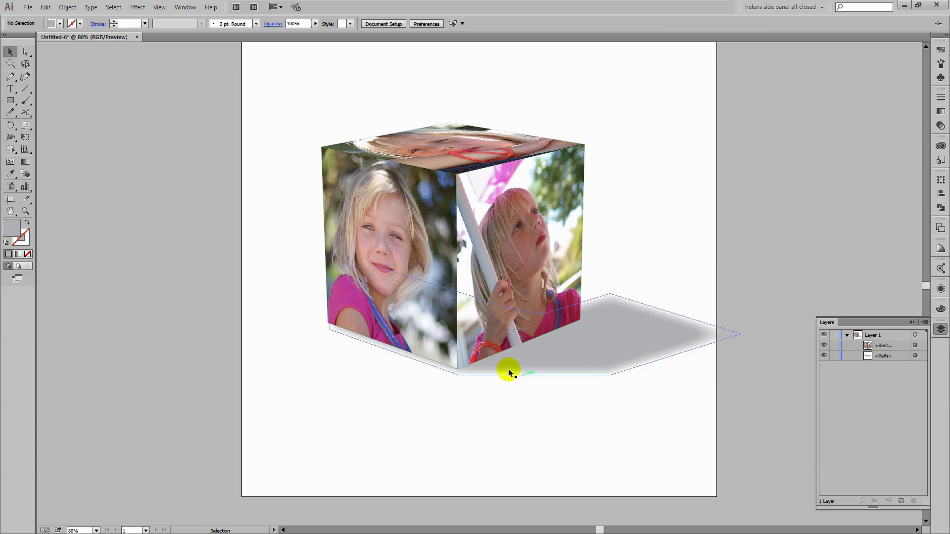